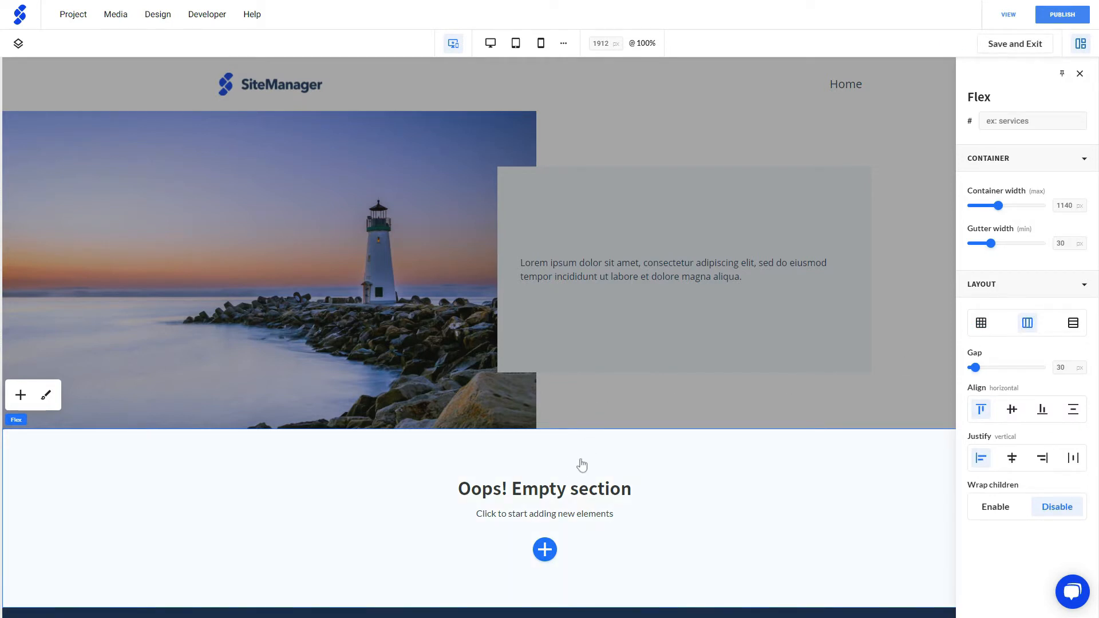
Add a Header 1 block and a Default Text block to the empty Flex section
{"action": "left_click", "coordinate": [544, 549]}
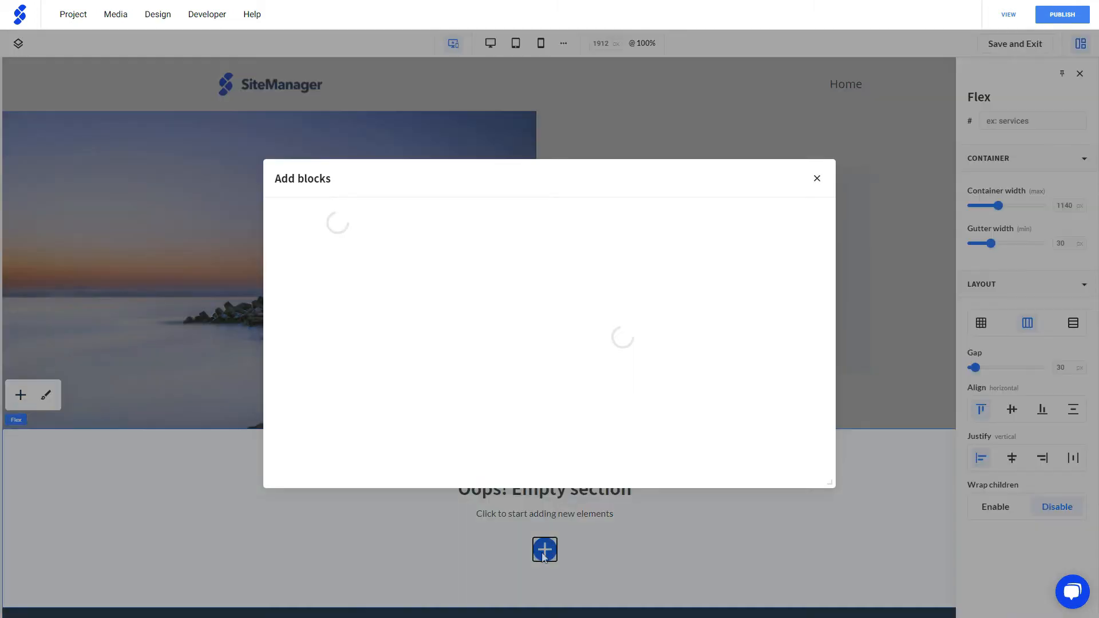
{"action": "left_click", "coordinate": [309, 270]}
{"action": "left_click", "coordinate": [596, 244]}
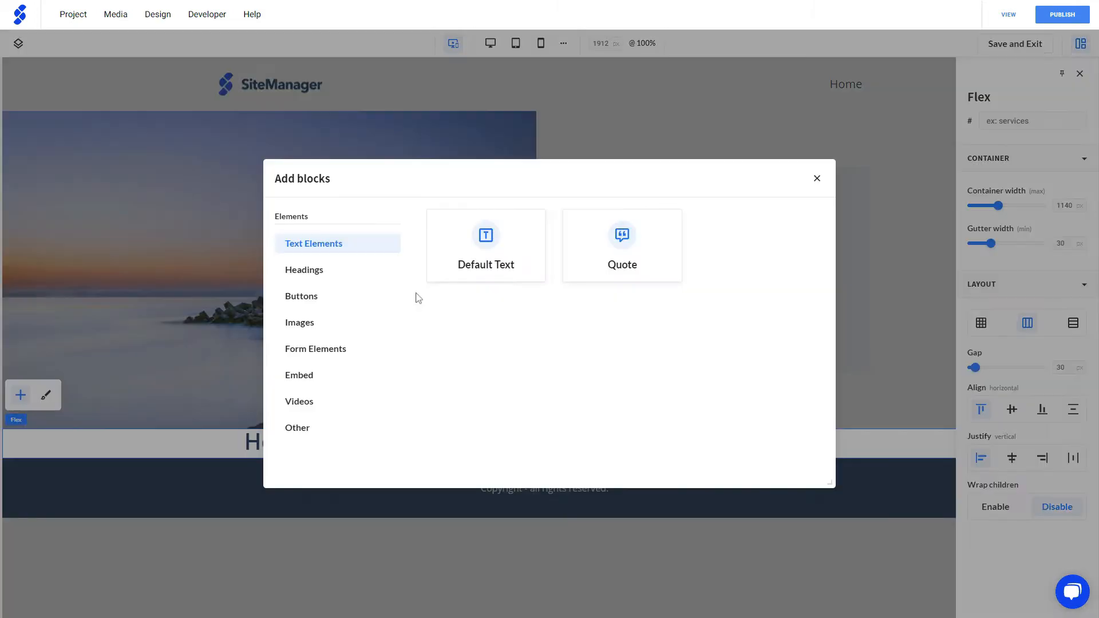
{"action": "left_click", "coordinate": [480, 252]}
Add two Image blocks to the Flex section and enable wrapping of its children
{"action": "left_click", "coordinate": [20, 395]}
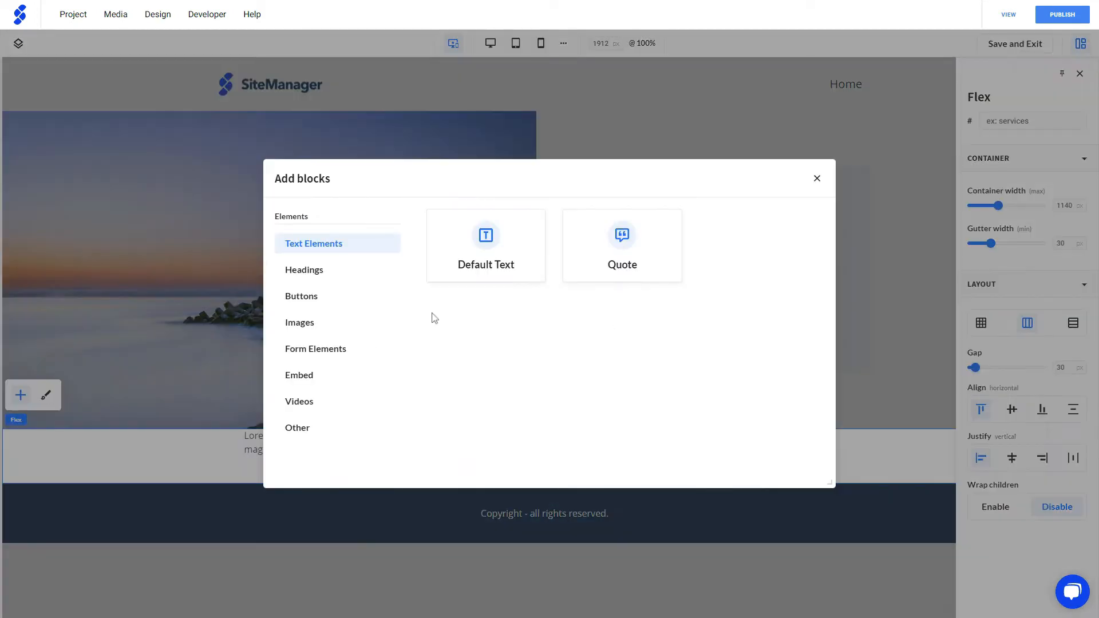
{"action": "left_click", "coordinate": [303, 322]}
{"action": "left_click", "coordinate": [473, 262]}
{"action": "left_click", "coordinate": [20, 395]}
{"action": "left_click", "coordinate": [299, 322]}
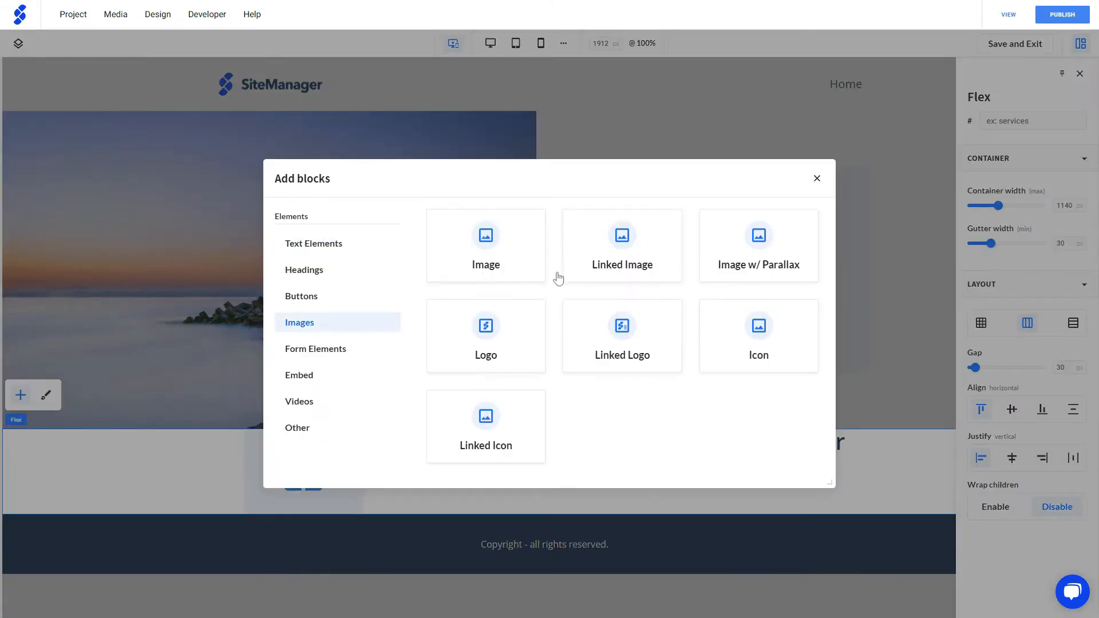
{"action": "left_click", "coordinate": [509, 262]}
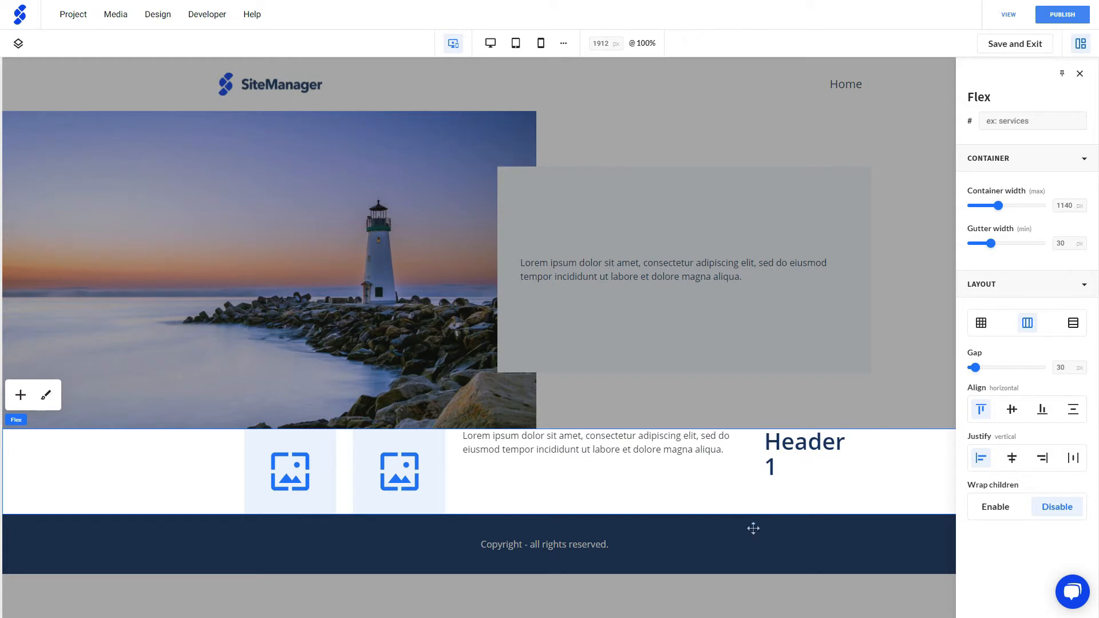
{"action": "left_click", "coordinate": [992, 511]}
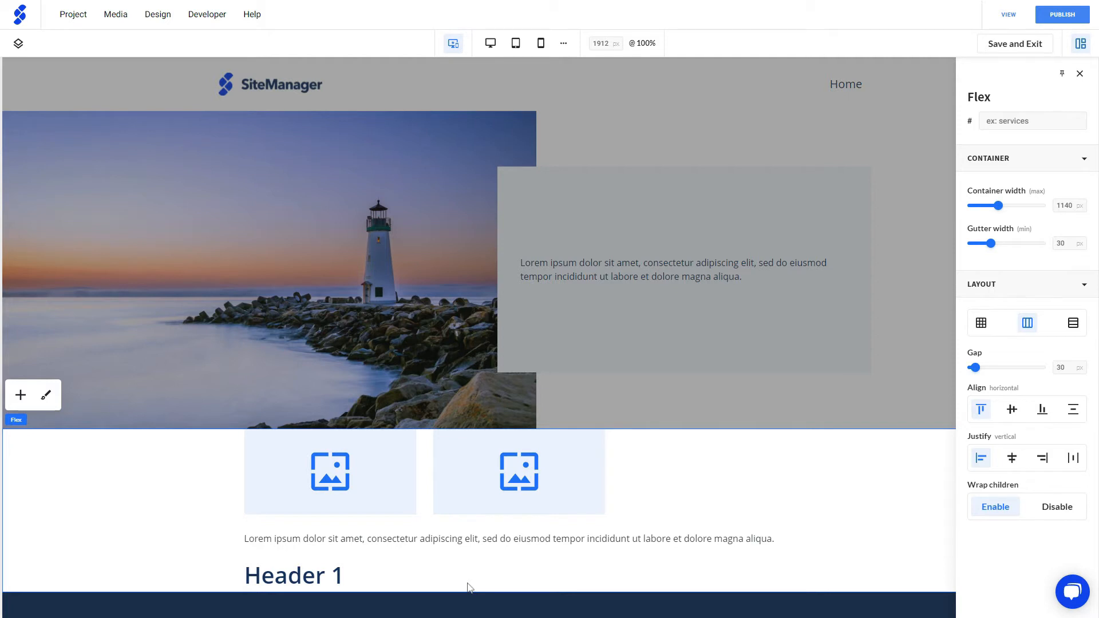
Bring the Header 1 layer to the front of the Flex section using the layer list
{"action": "left_click", "coordinate": [19, 44]}
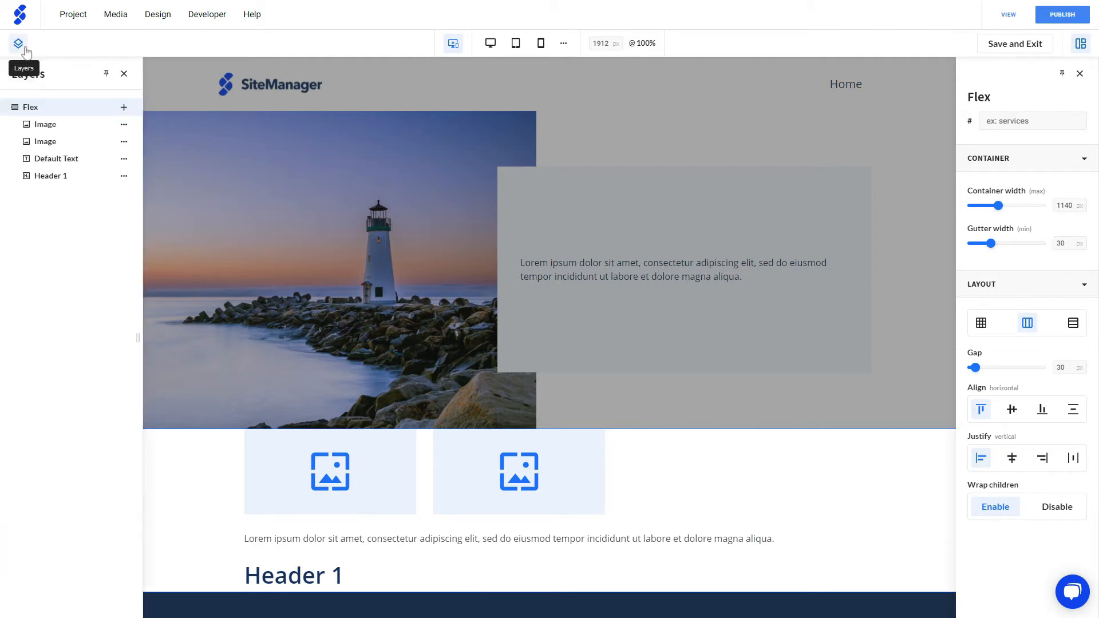
{"action": "left_click", "coordinate": [123, 176]}
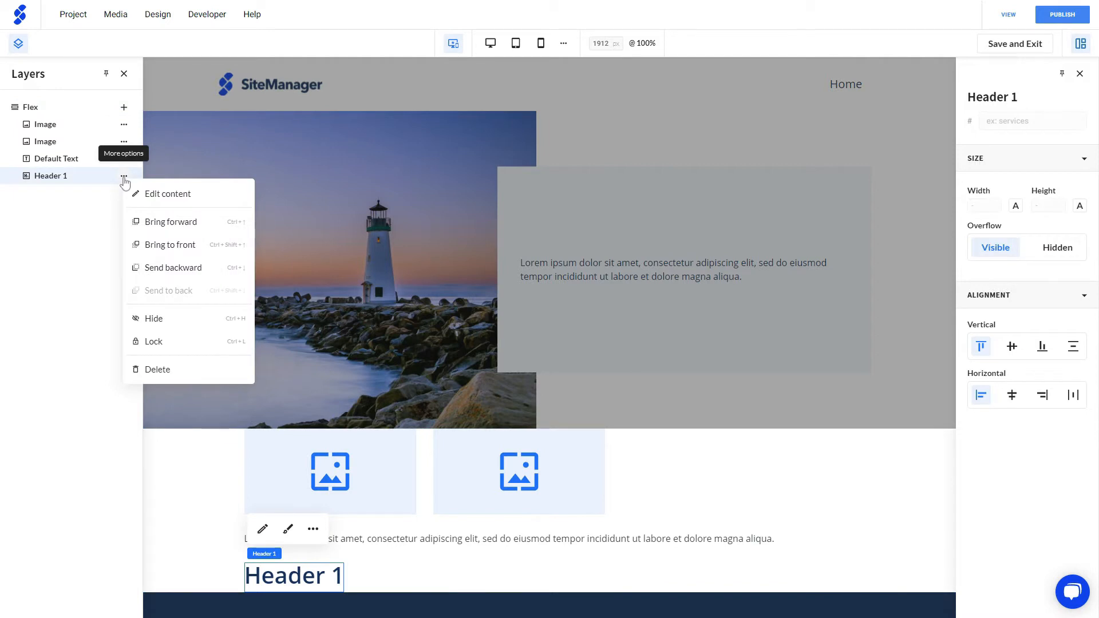
{"action": "left_click", "coordinate": [176, 245]}
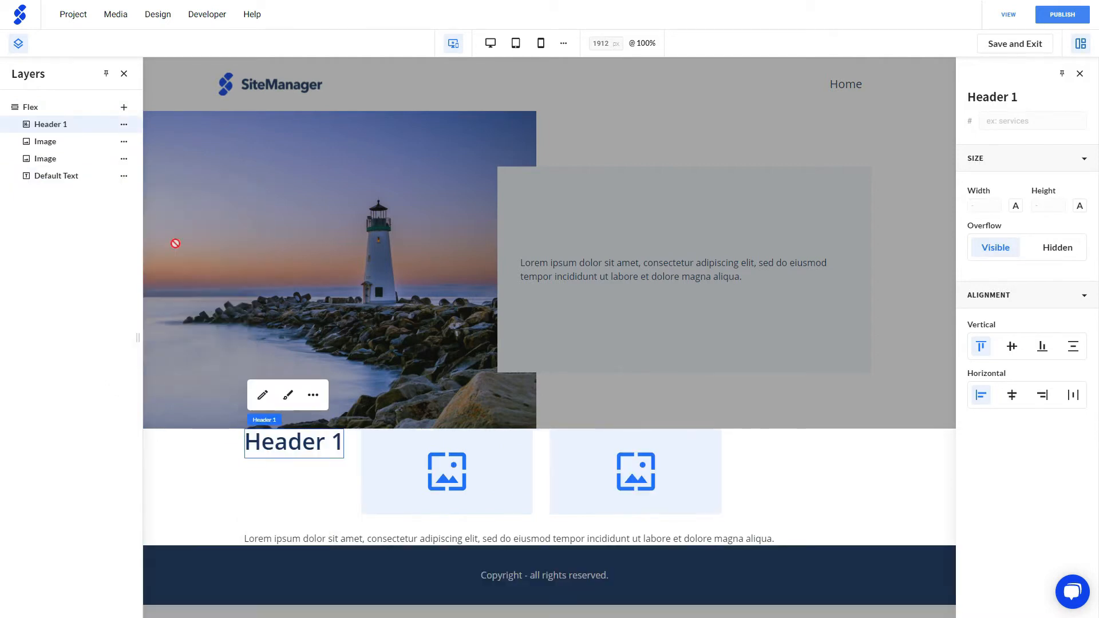
{"action": "left_click", "coordinate": [123, 73]}
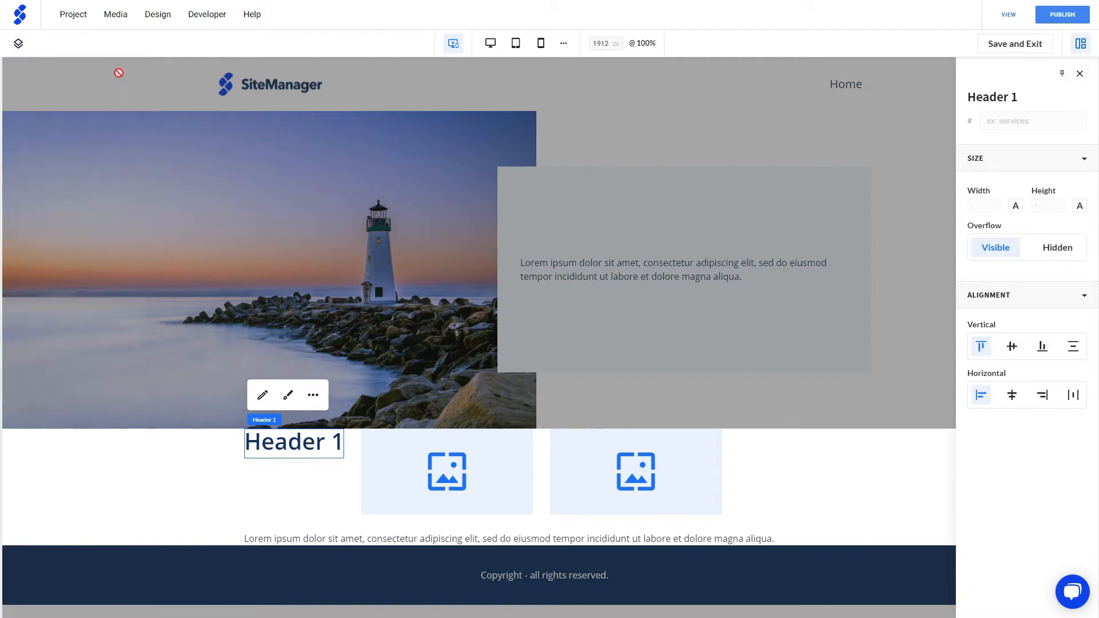
Bring the default text to the front, and bring Header 1 forward so it precedes the text
{"action": "right_click", "coordinate": [410, 538]}
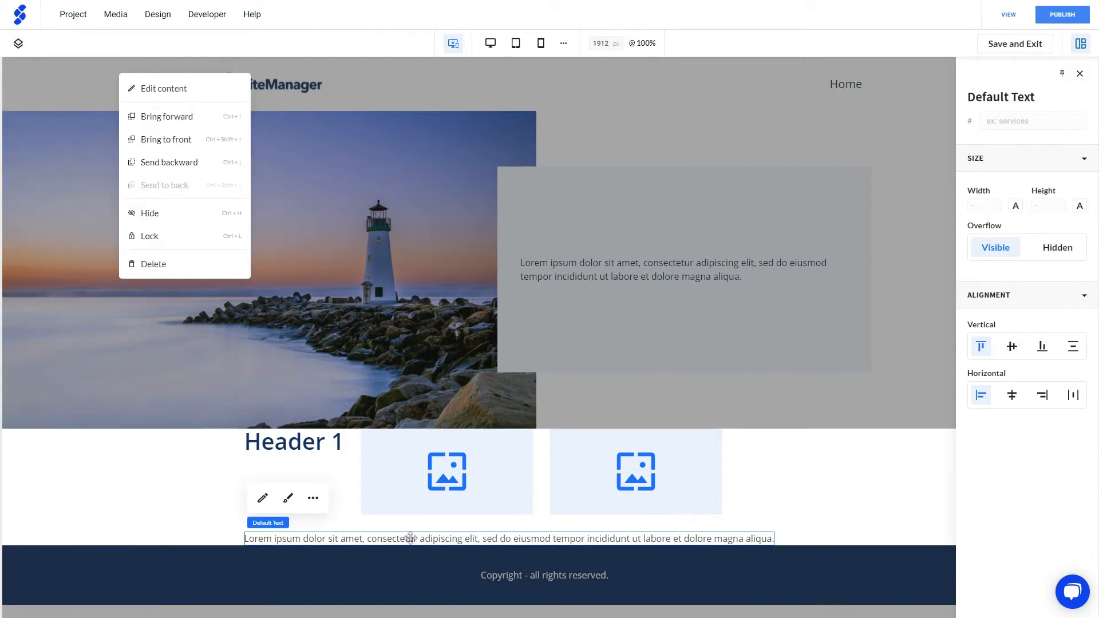
{"action": "left_click", "coordinate": [191, 138]}
{"action": "right_click", "coordinate": [292, 472]}
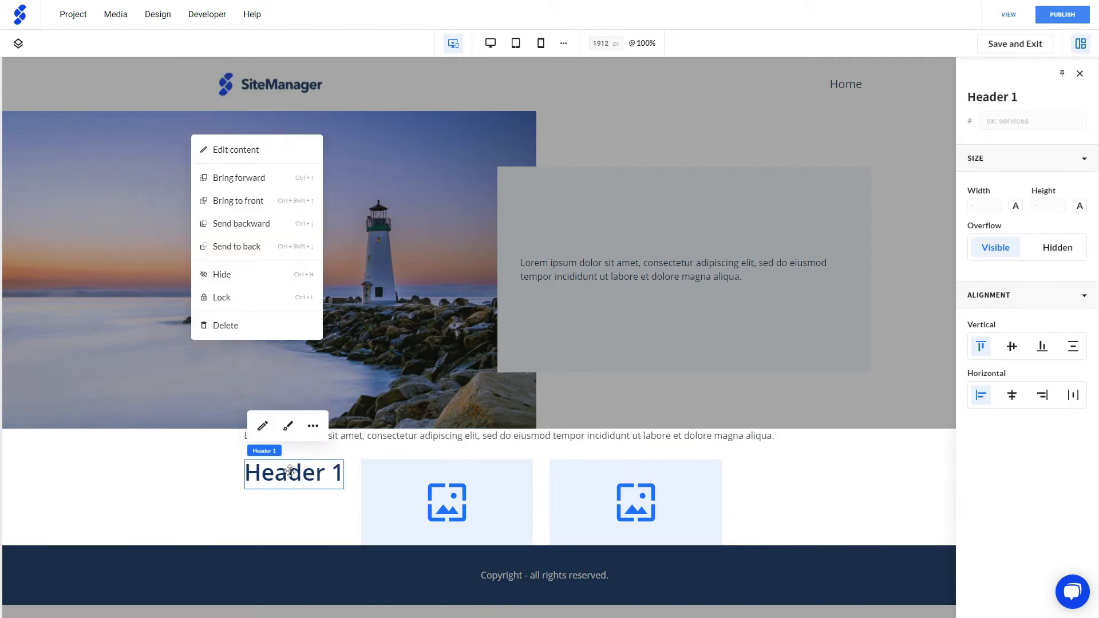
{"action": "left_click", "coordinate": [253, 182]}
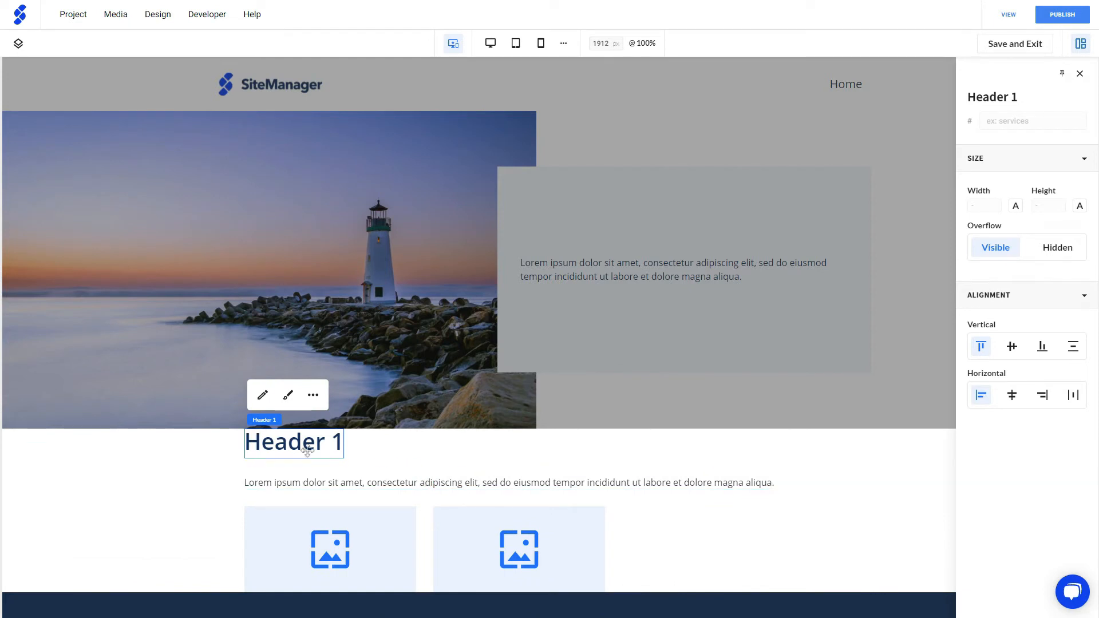
Set the Flex section's top and bottom padding to 100 pixels
{"action": "left_click", "coordinate": [115, 480]}
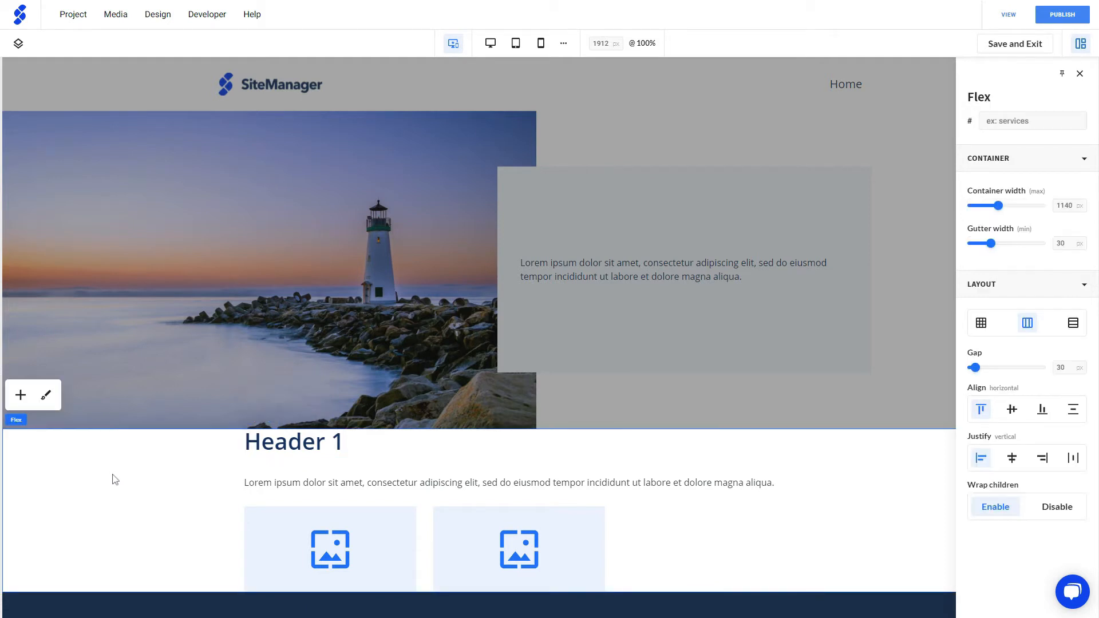
{"action": "left_click", "coordinate": [47, 395]}
{"action": "left_click", "coordinate": [105, 119]}
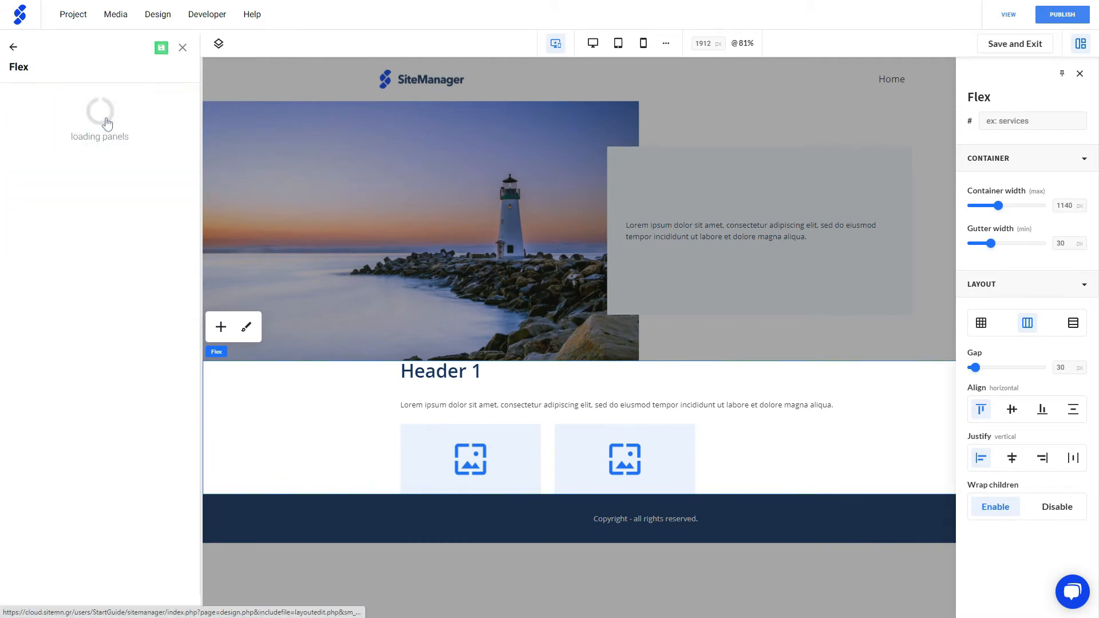
{"action": "left_click", "coordinate": [117, 167]}
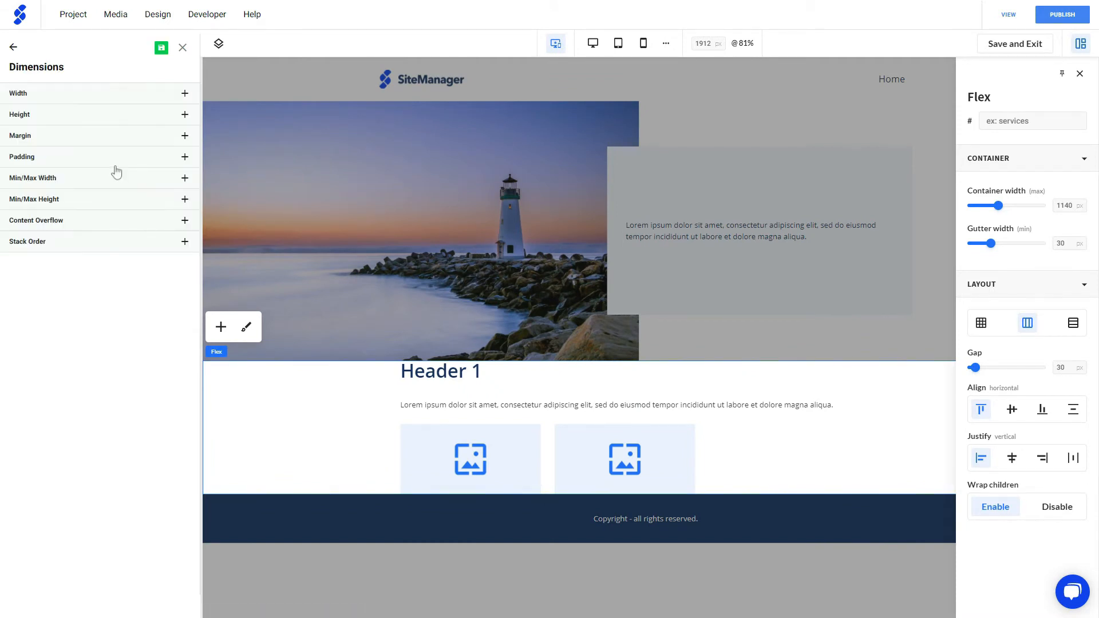
{"action": "left_click", "coordinate": [89, 163]}
{"action": "left_click", "coordinate": [91, 208]}
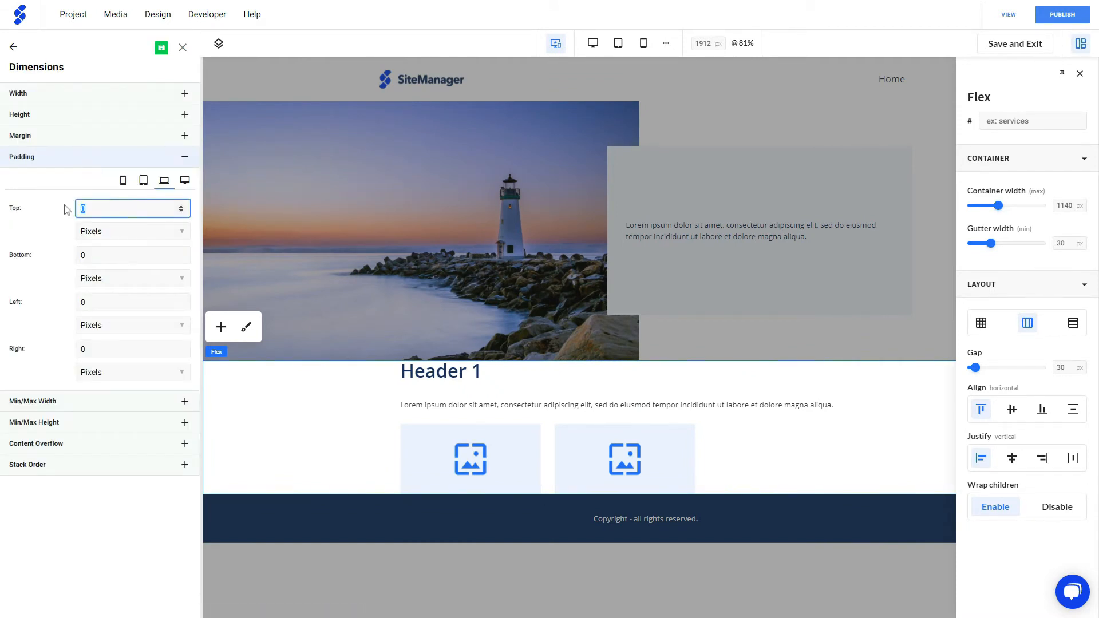
{"action": "type", "text": "100"}
{"action": "left_click", "coordinate": [98, 255]}
{"action": "type", "text": "100"}
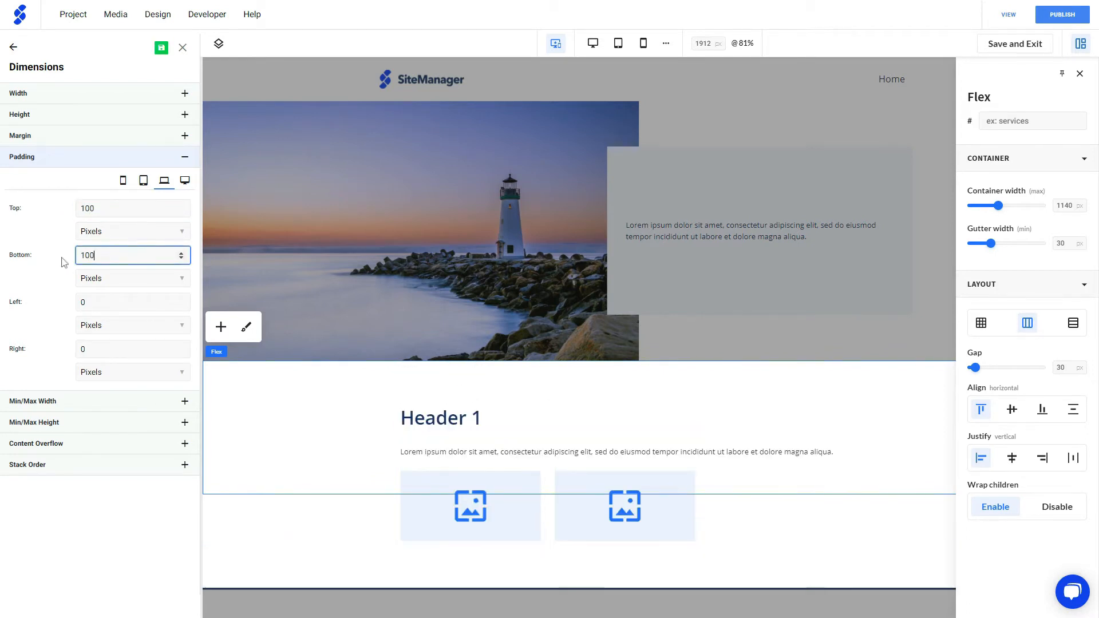
{"action": "left_click", "coordinate": [183, 47]}
{"action": "left_click", "coordinate": [455, 43]}
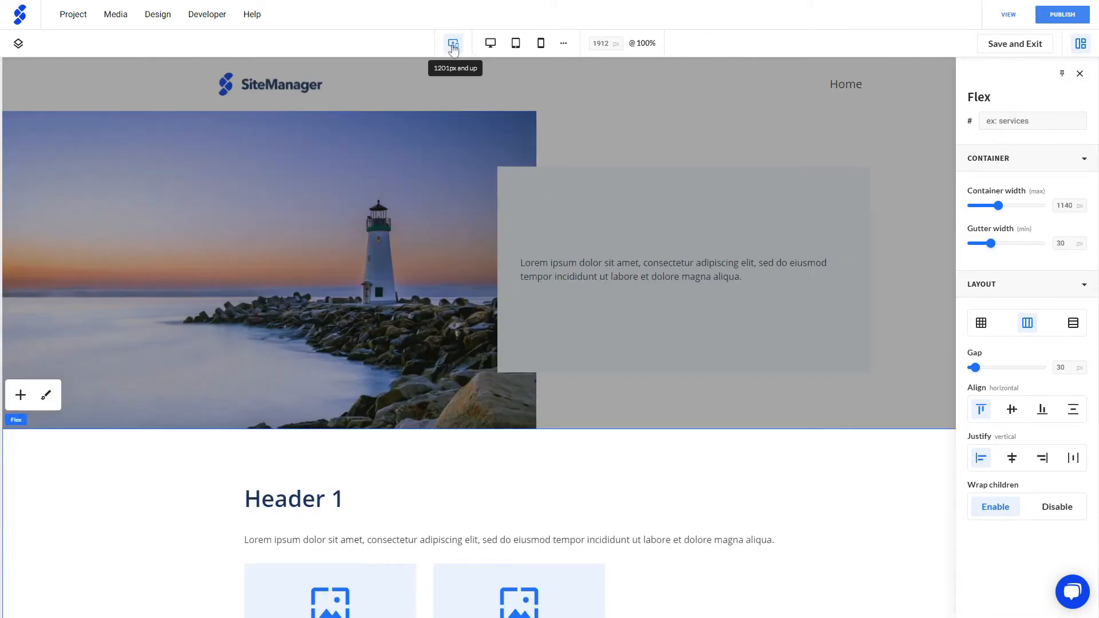
Set the first image's width to 50 percent
{"action": "scroll", "coordinate": [444, 264], "scroll_direction": "down", "scroll_amount": 2}
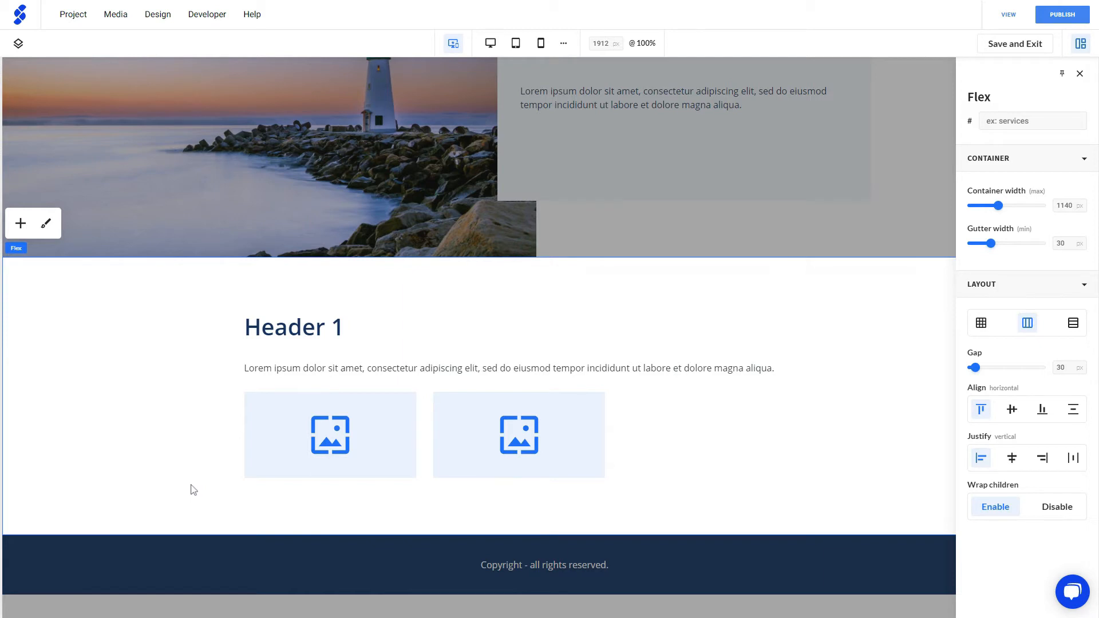
{"action": "left_click", "coordinate": [280, 435]}
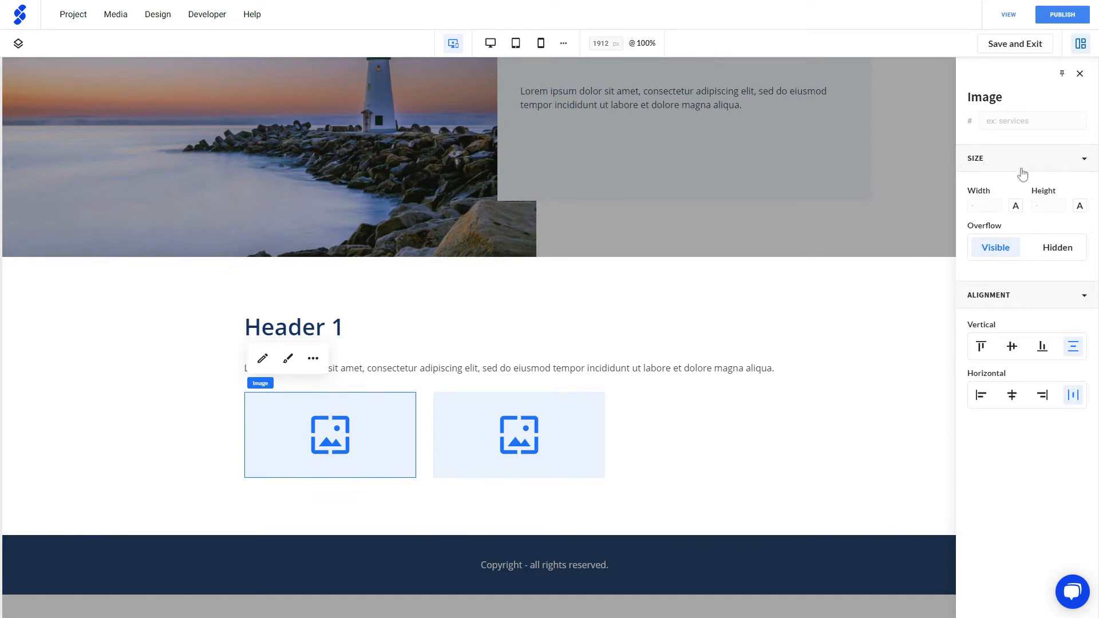
{"action": "left_click", "coordinate": [1013, 209]}
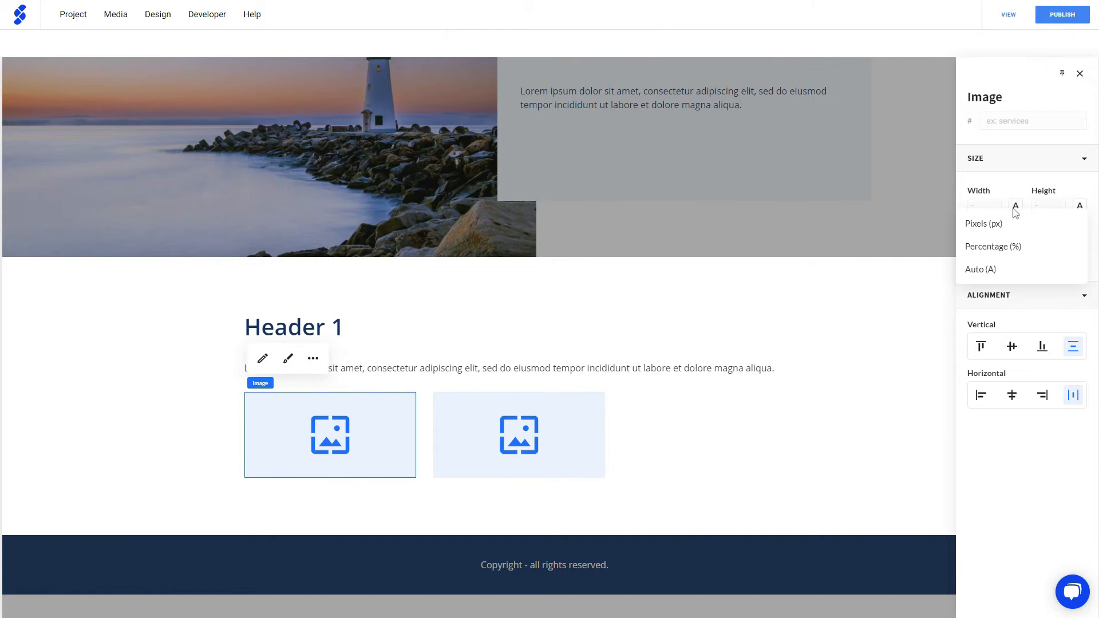
{"action": "left_click", "coordinate": [1001, 245]}
{"action": "left_click", "coordinate": [986, 207]}
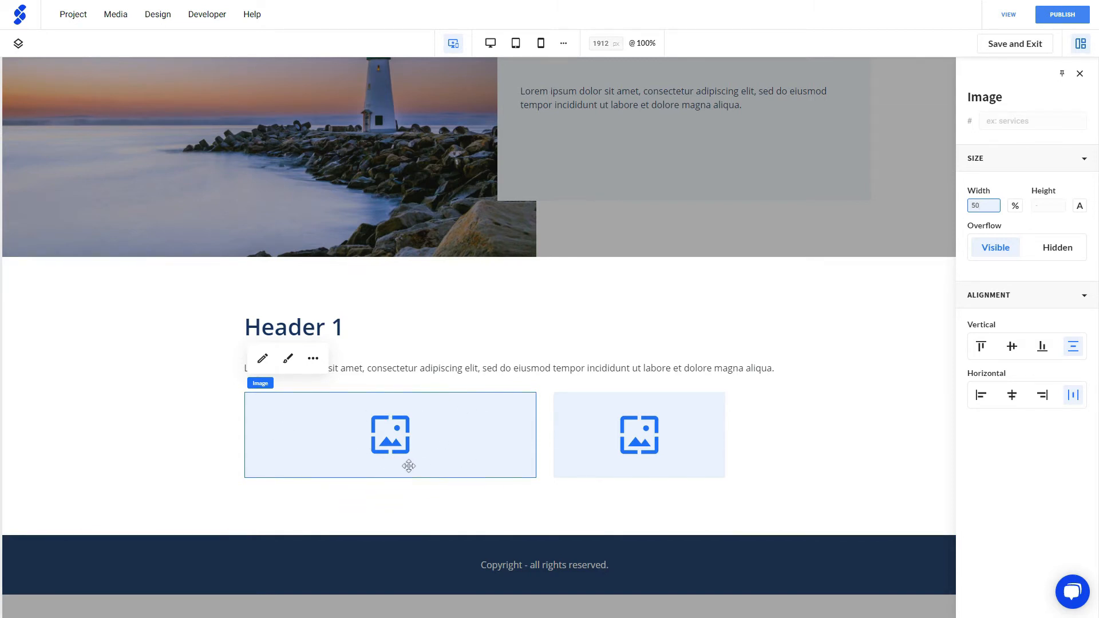
Set the second image's width to 50 percent
{"action": "left_click", "coordinate": [647, 469]}
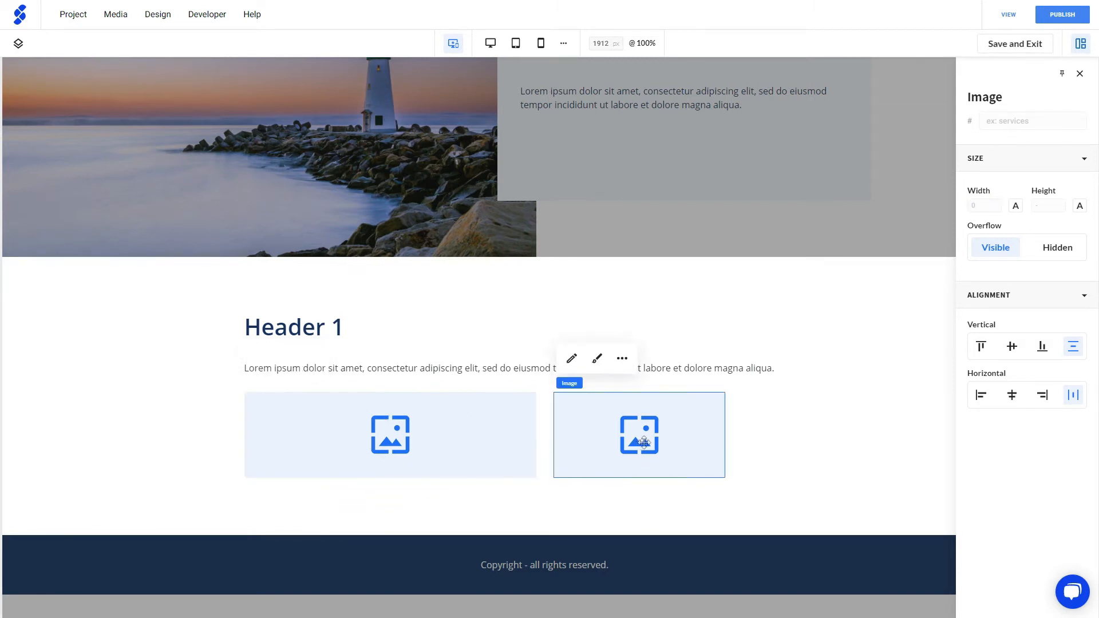
{"action": "left_click", "coordinate": [1016, 205]}
{"action": "left_click", "coordinate": [1011, 242]}
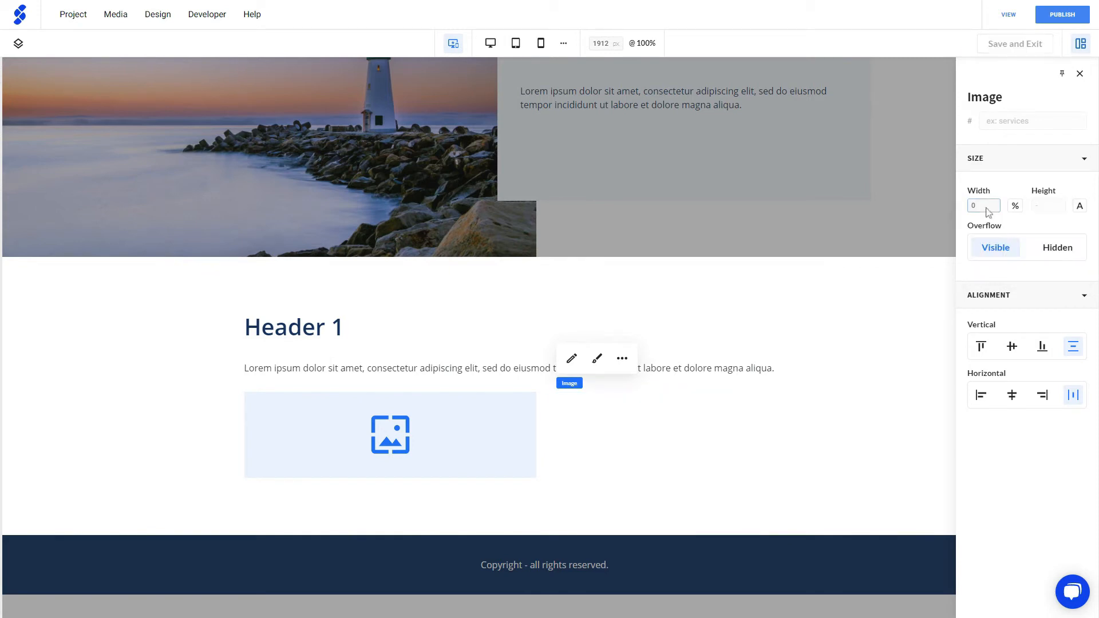
{"action": "left_click", "coordinate": [986, 207]}
{"action": "type", "text": "50"}
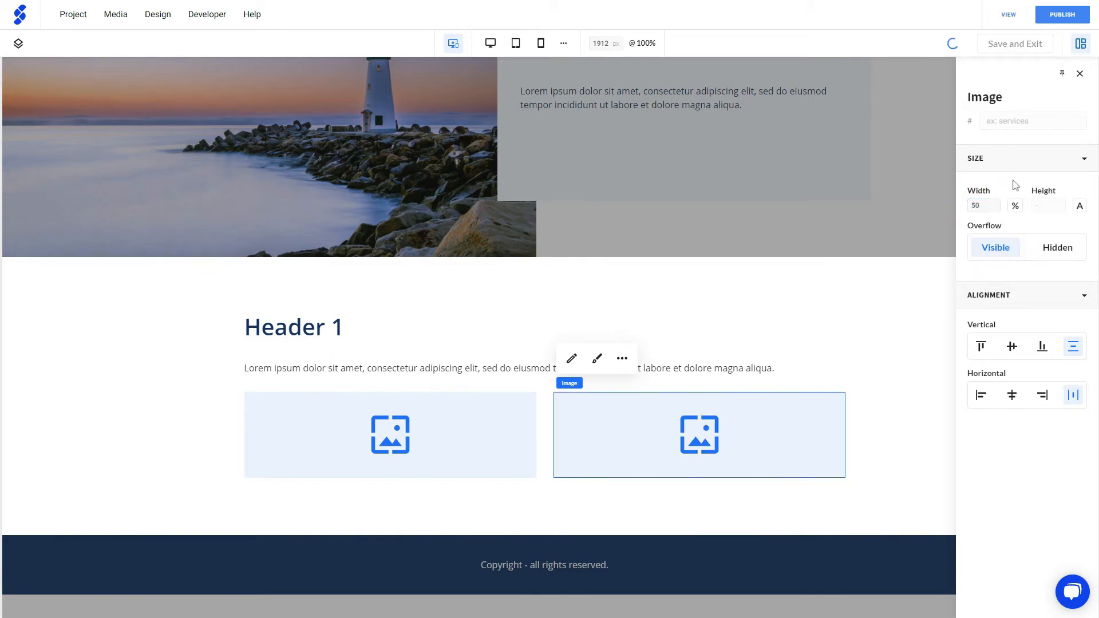
{"action": "key", "text": "Return"}
Try a gap of 65 px between the Flex section's elements and set it back to 30 px
{"action": "left_click", "coordinate": [906, 472]}
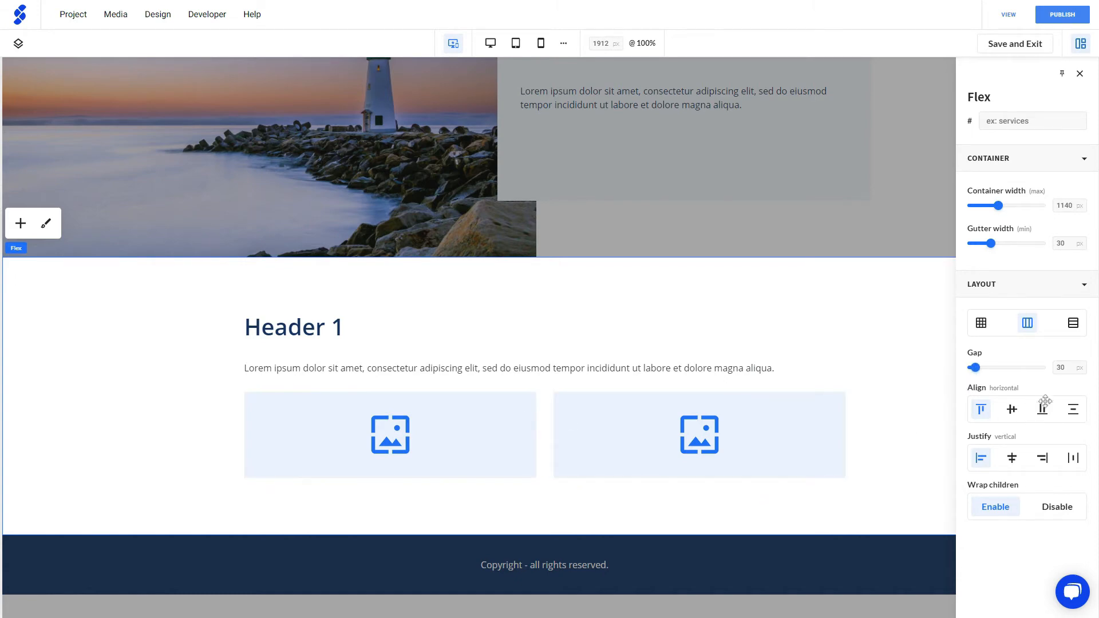
{"action": "left_click_drag", "start_coordinate": [969, 372], "coordinate": [984, 368]}
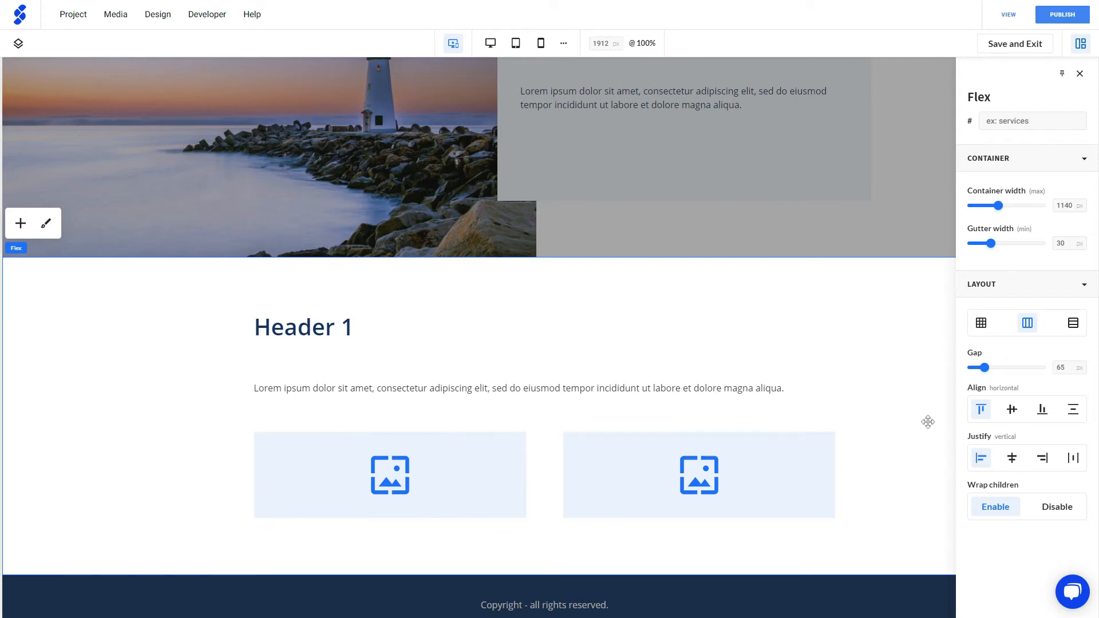
{"action": "left_click_drag", "start_coordinate": [977, 368], "coordinate": [976, 369]}
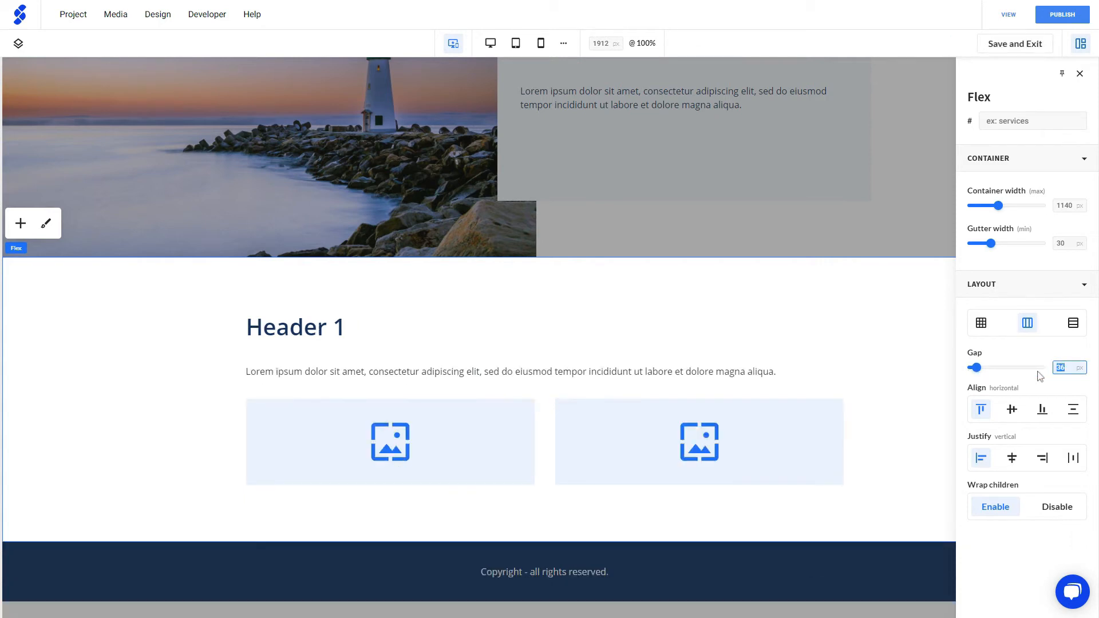
{"action": "type", "text": "30"}
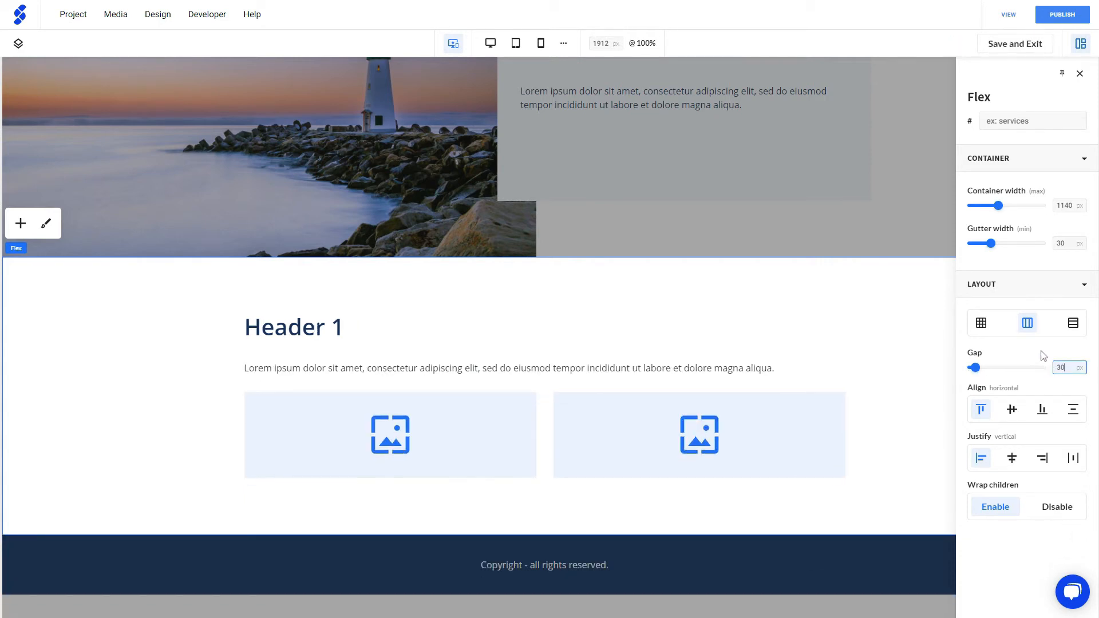
{"action": "left_click", "coordinate": [1033, 380]}
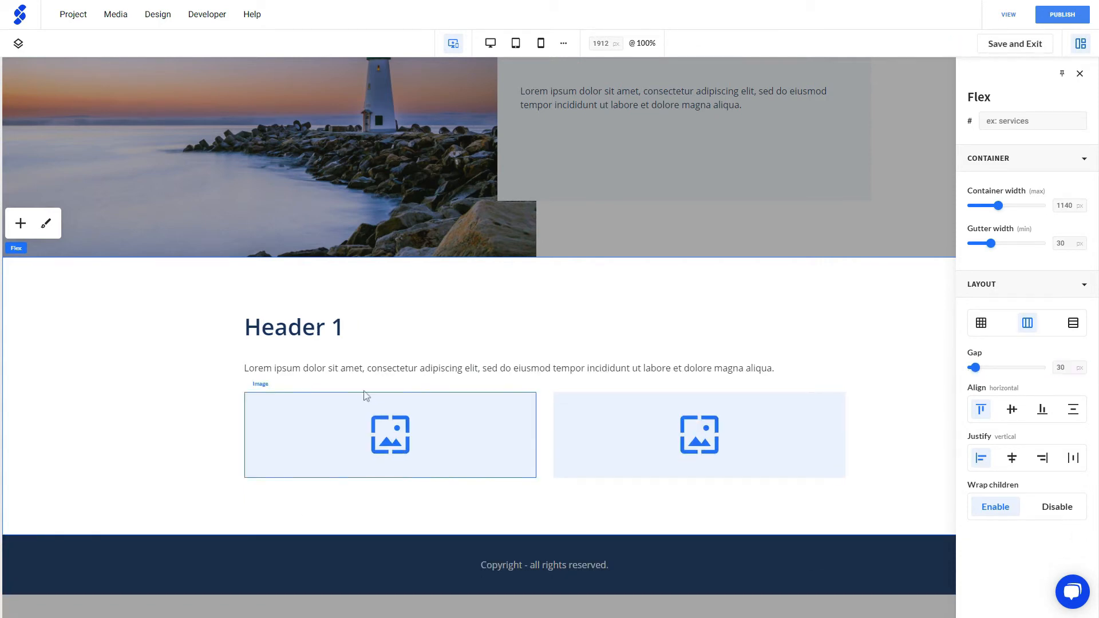
Set the default text's width to 100 percent
{"action": "left_click", "coordinate": [358, 371]}
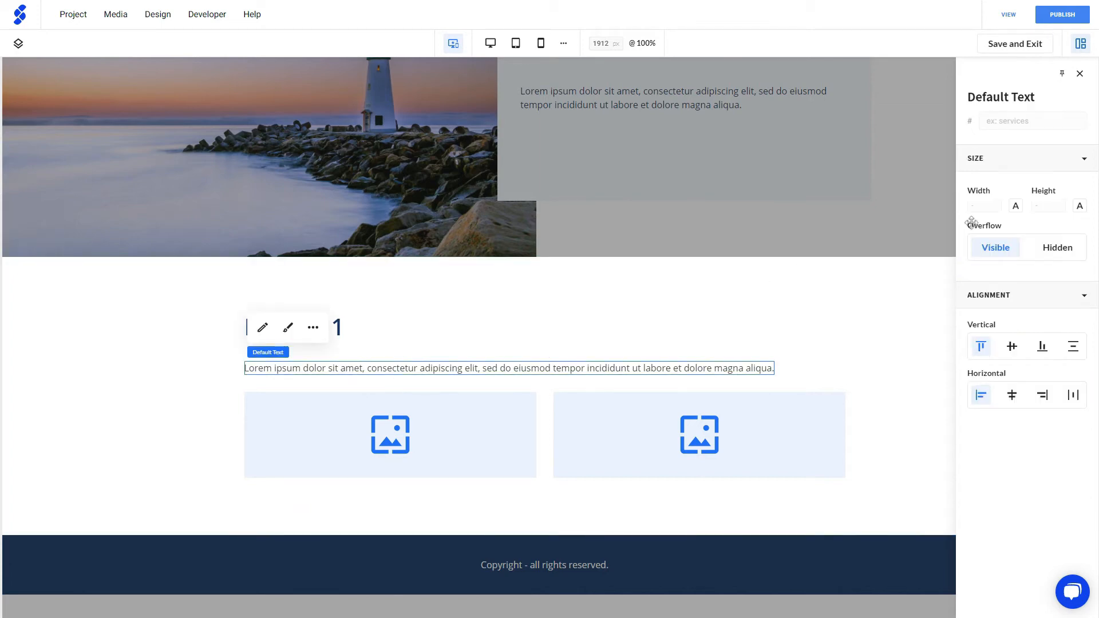
{"action": "left_click", "coordinate": [1014, 207]}
{"action": "left_click", "coordinate": [1013, 242]}
{"action": "left_click", "coordinate": [987, 204]}
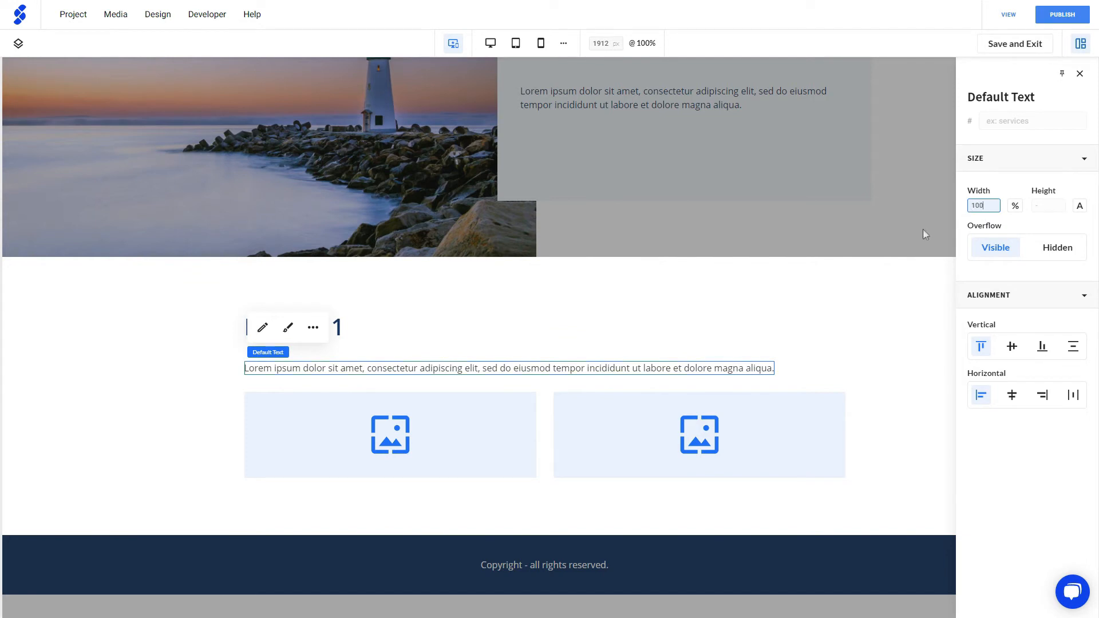
{"action": "left_click", "coordinate": [896, 306]}
Set the Header 1 element's width to 100 percent
{"action": "left_click", "coordinate": [252, 328]}
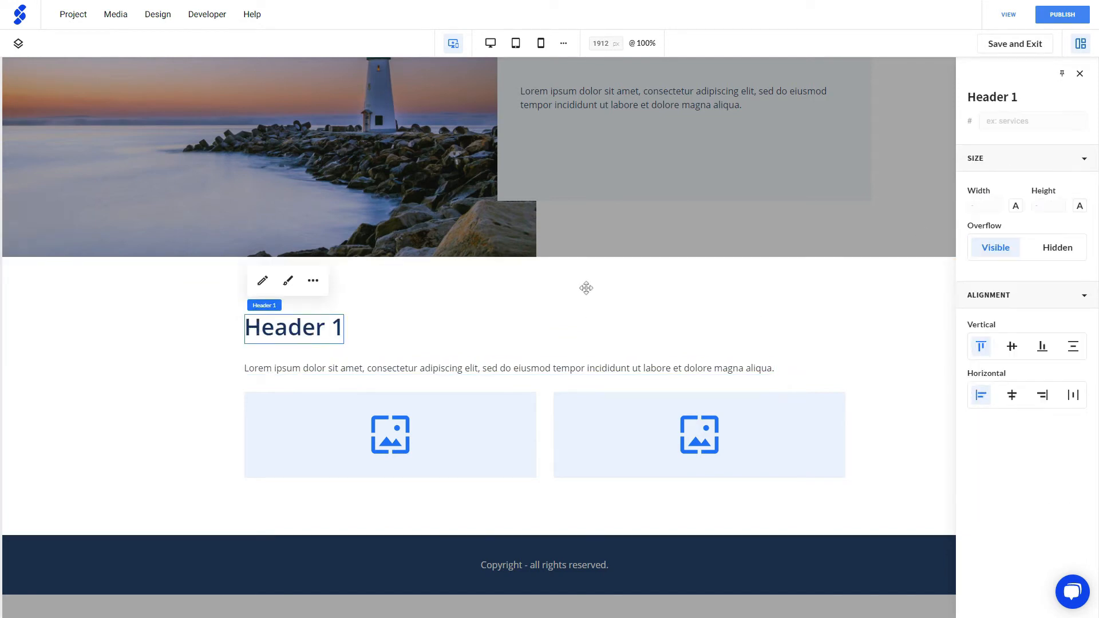
{"action": "left_click", "coordinate": [1014, 207]}
{"action": "left_click", "coordinate": [1008, 242]}
{"action": "left_click", "coordinate": [988, 208]}
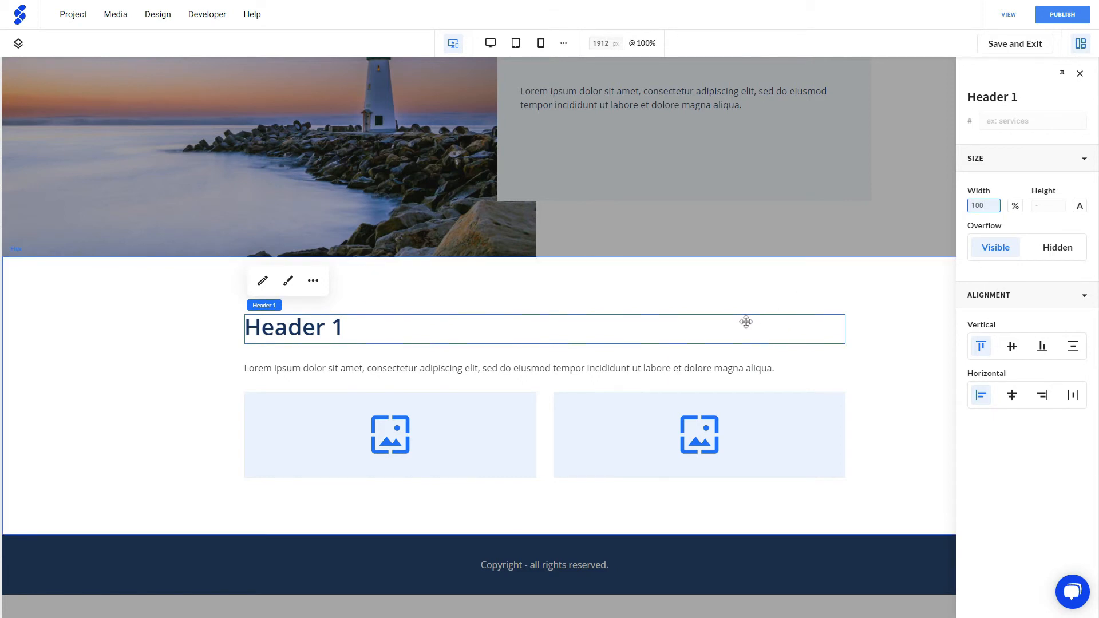
Extend the Flex section's default text by adding three more copies of its Lorem ipsum sentence, and save the content
{"action": "left_click", "coordinate": [175, 378]}
{"action": "left_click", "coordinate": [259, 368]}
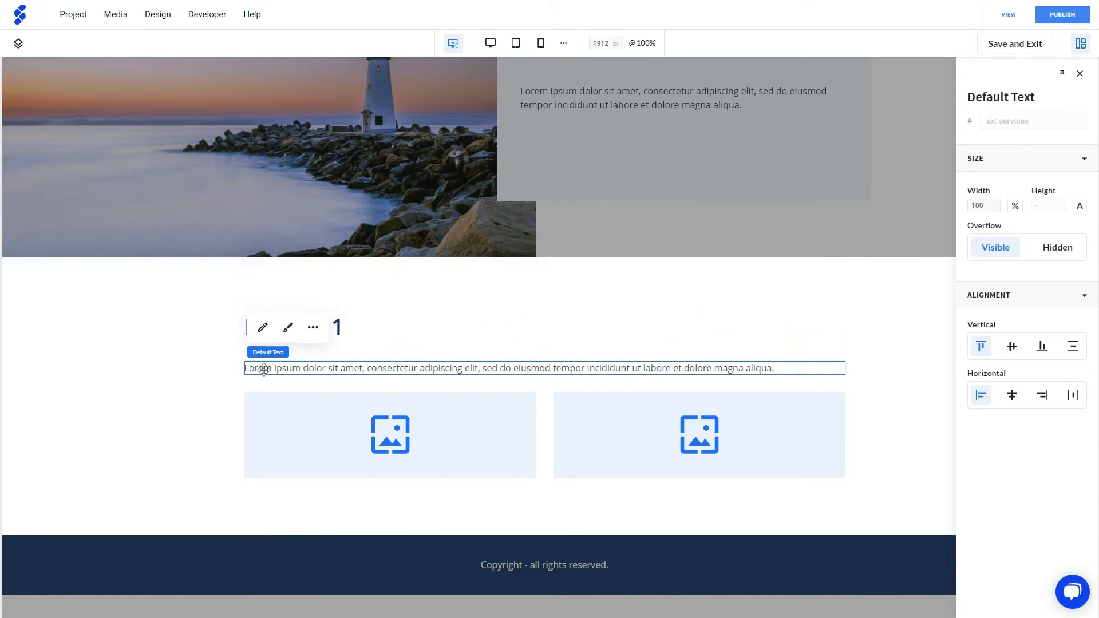
{"action": "left_click", "coordinate": [261, 329]}
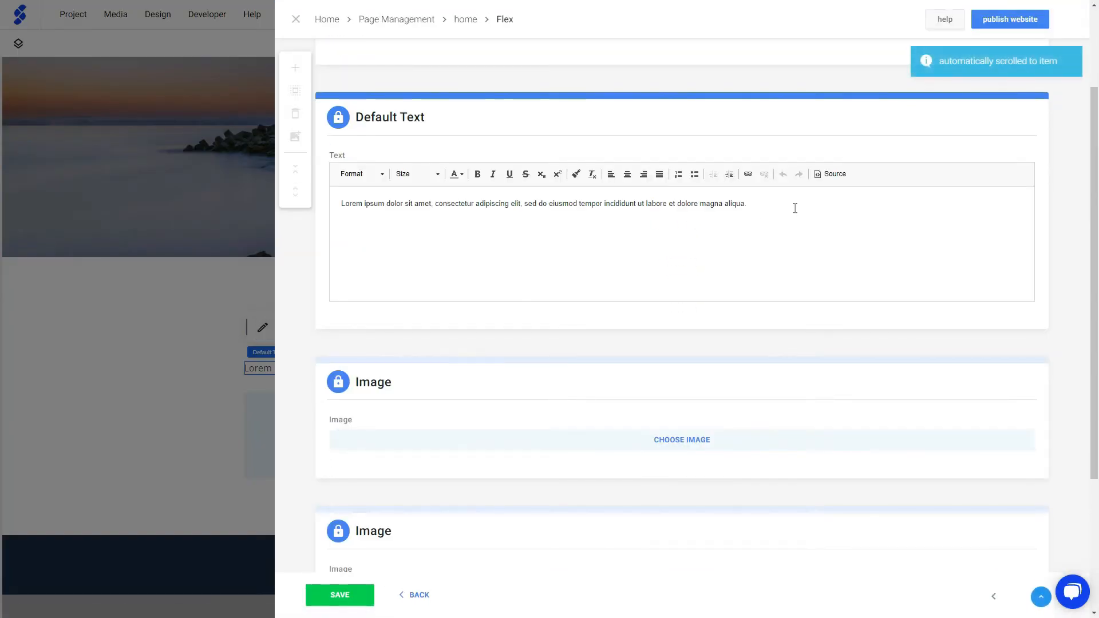
{"action": "left_click_drag", "start_coordinate": [792, 206], "coordinate": [326, 193]}
{"action": "key", "text": "ctrl+c"}
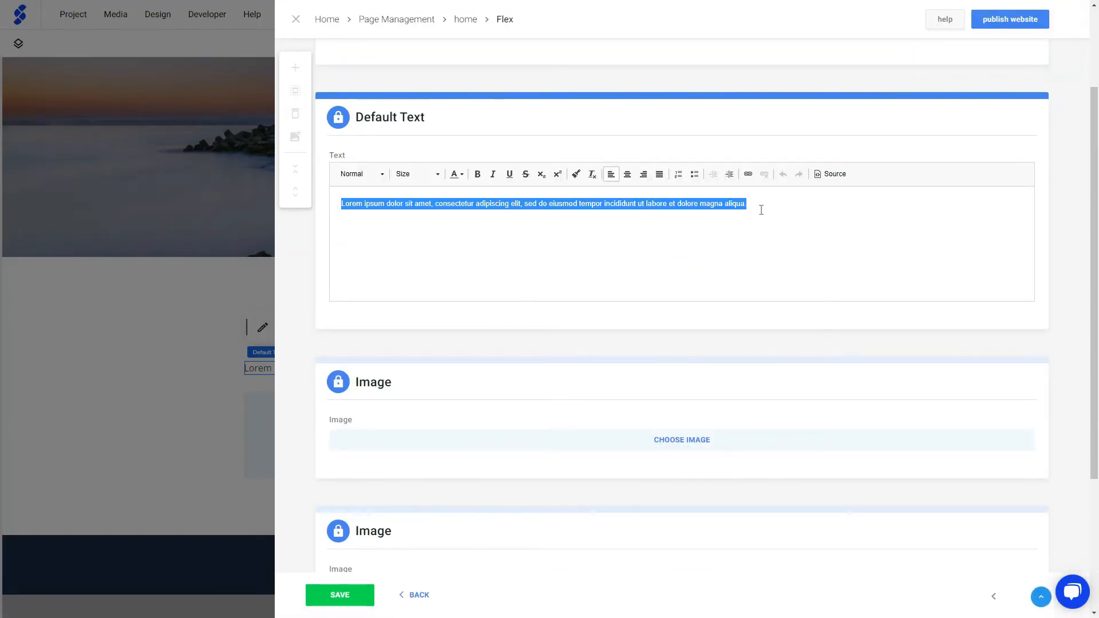
{"action": "left_click", "coordinate": [751, 200]}
{"action": "key", "text": "ctrl+v"}
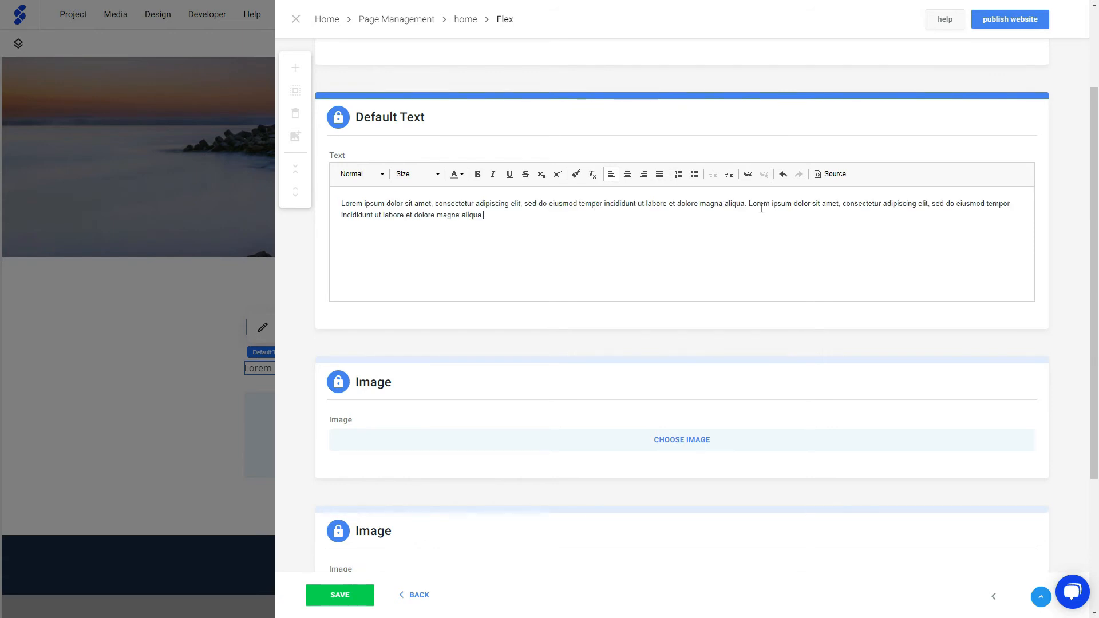
{"action": "key", "text": "ctrl+v"}
{"action": "key", "text": "ctrl+v"}
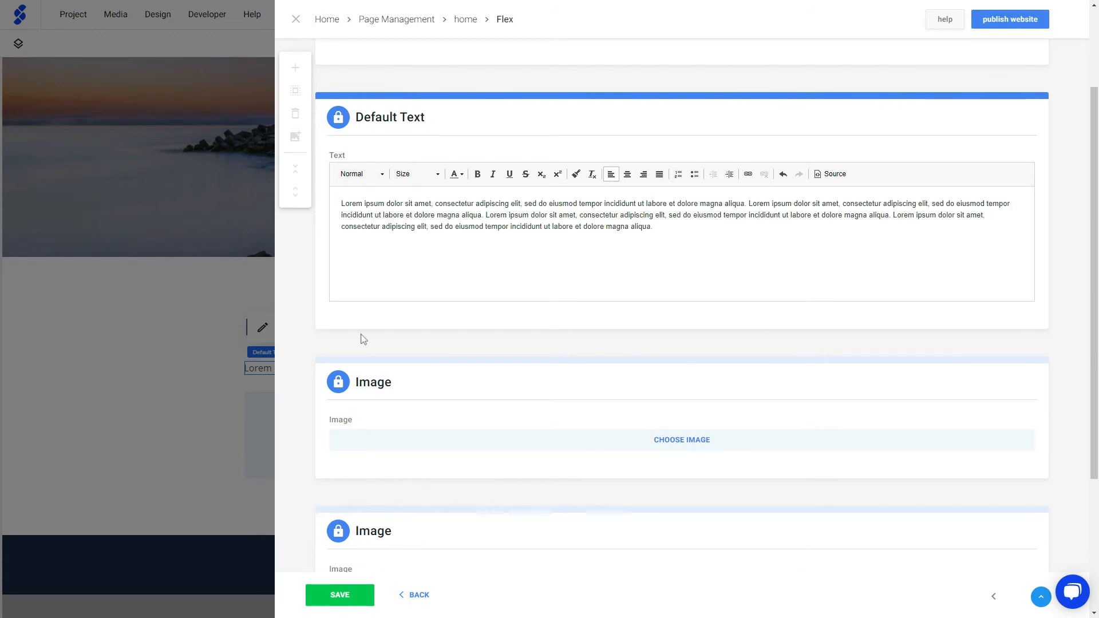
{"action": "left_click", "coordinate": [339, 595]}
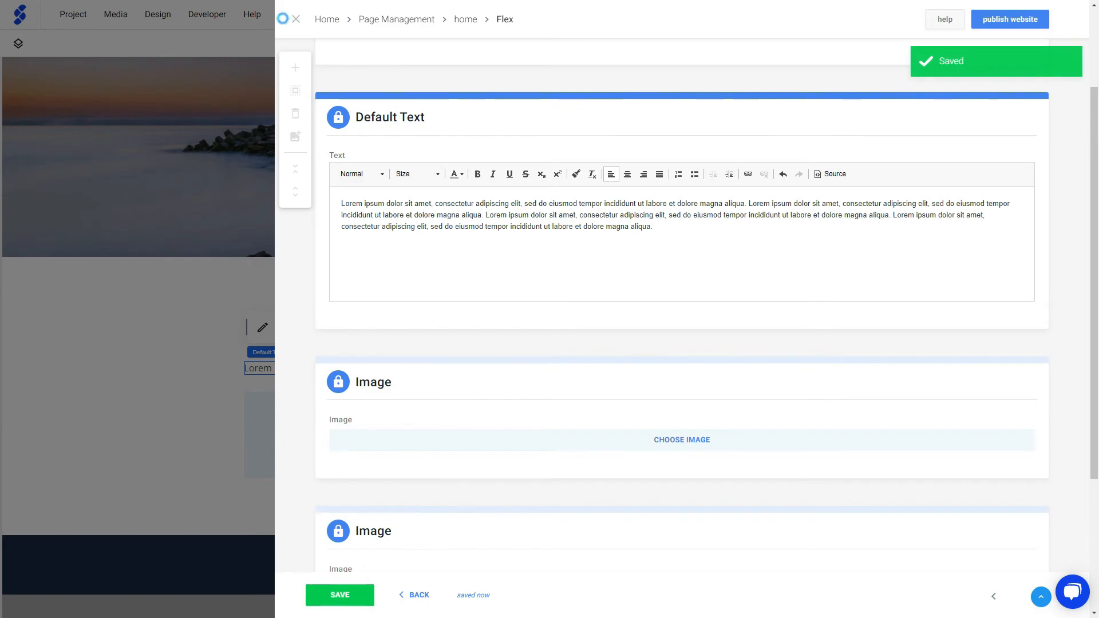
{"action": "left_click", "coordinate": [296, 21]}
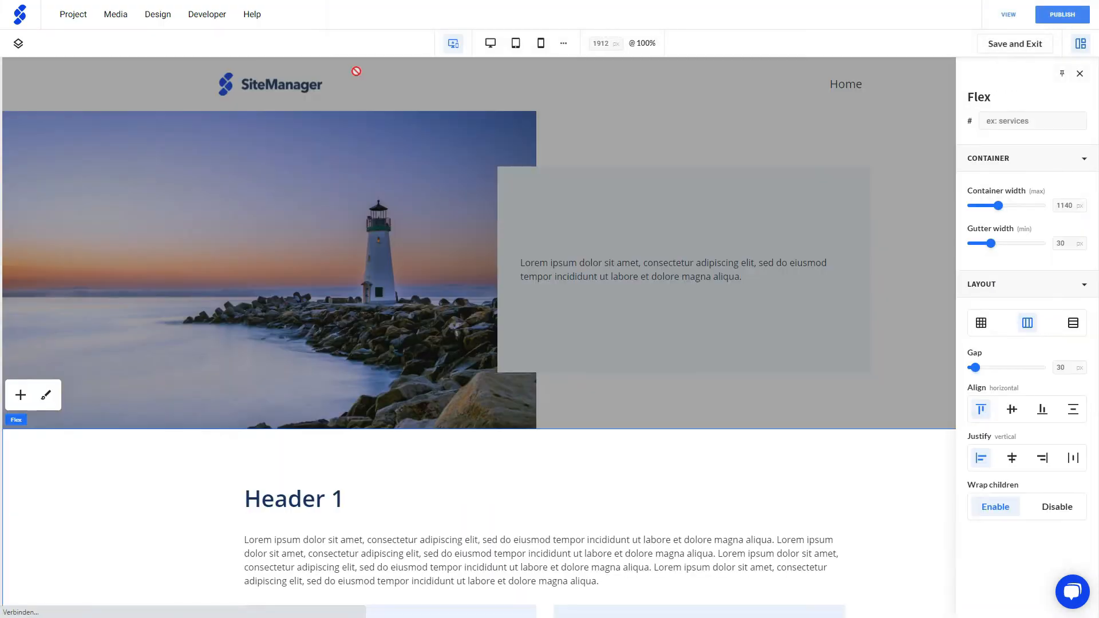
Set the second image's height unit to pixels and its height to 300 px
{"action": "scroll", "coordinate": [433, 364], "scroll_direction": "down", "scroll_amount": 3}
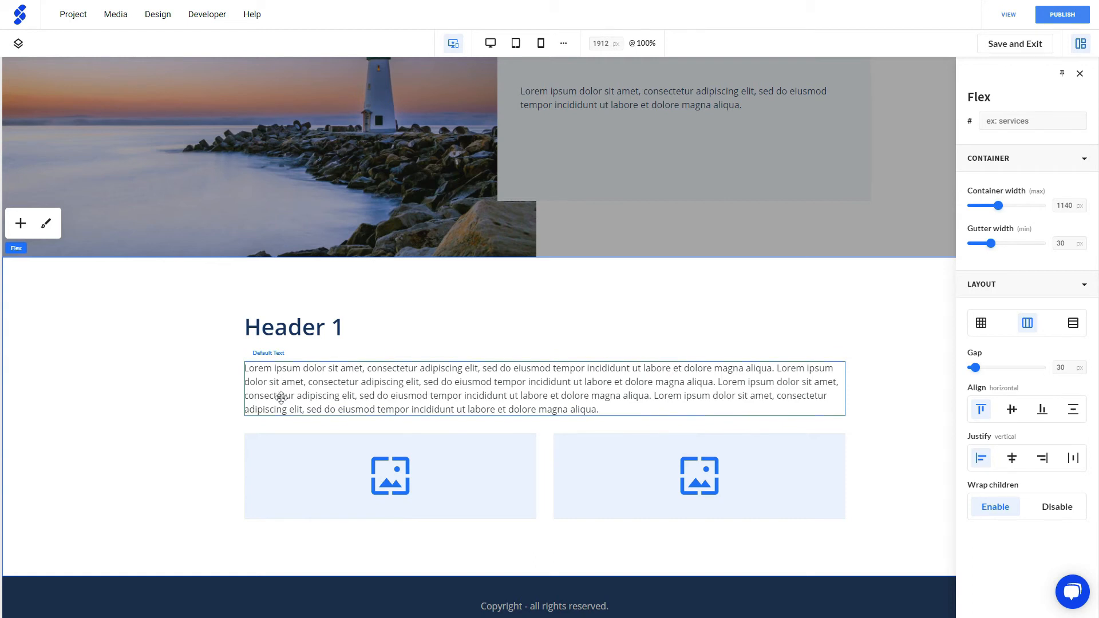
{"action": "left_click", "coordinate": [620, 478]}
{"action": "left_click", "coordinate": [1084, 208]}
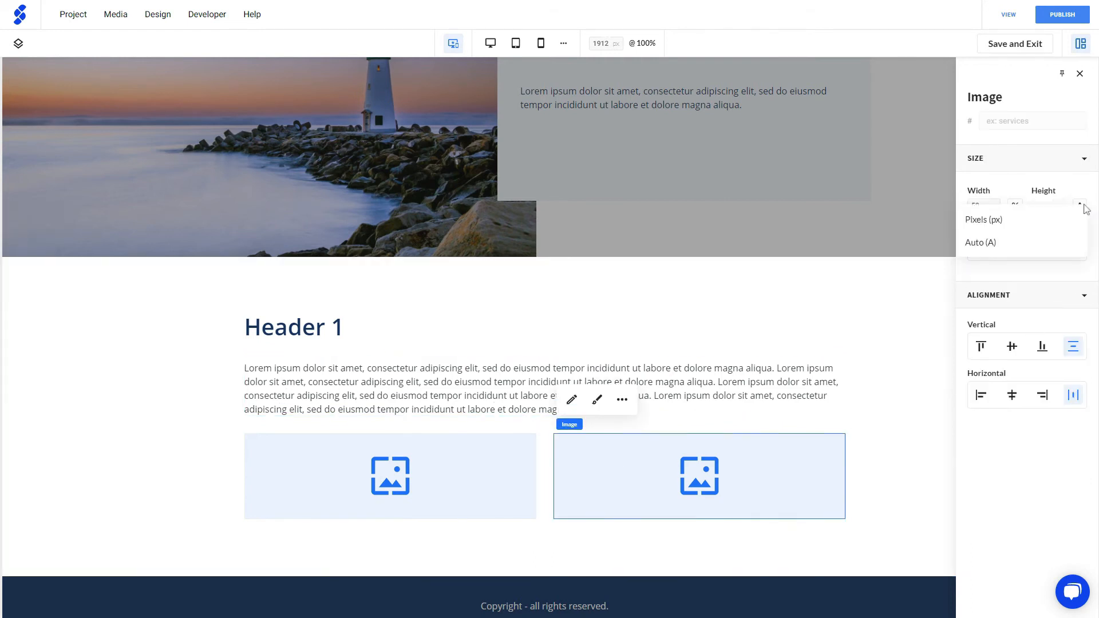
{"action": "left_click", "coordinate": [1044, 220]}
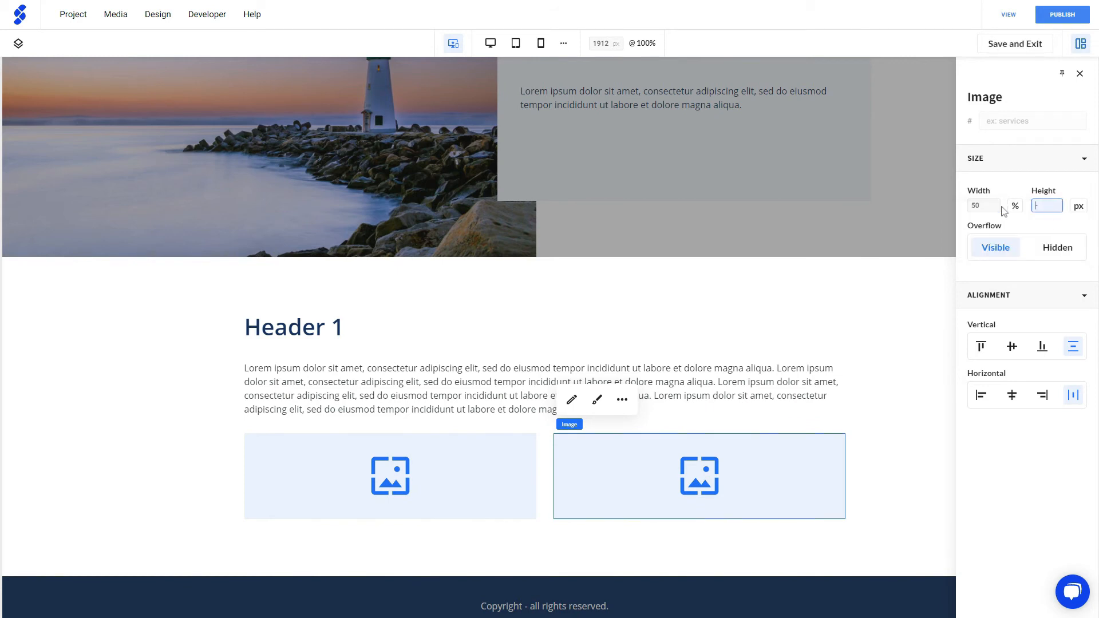
{"action": "type", "text": "300"}
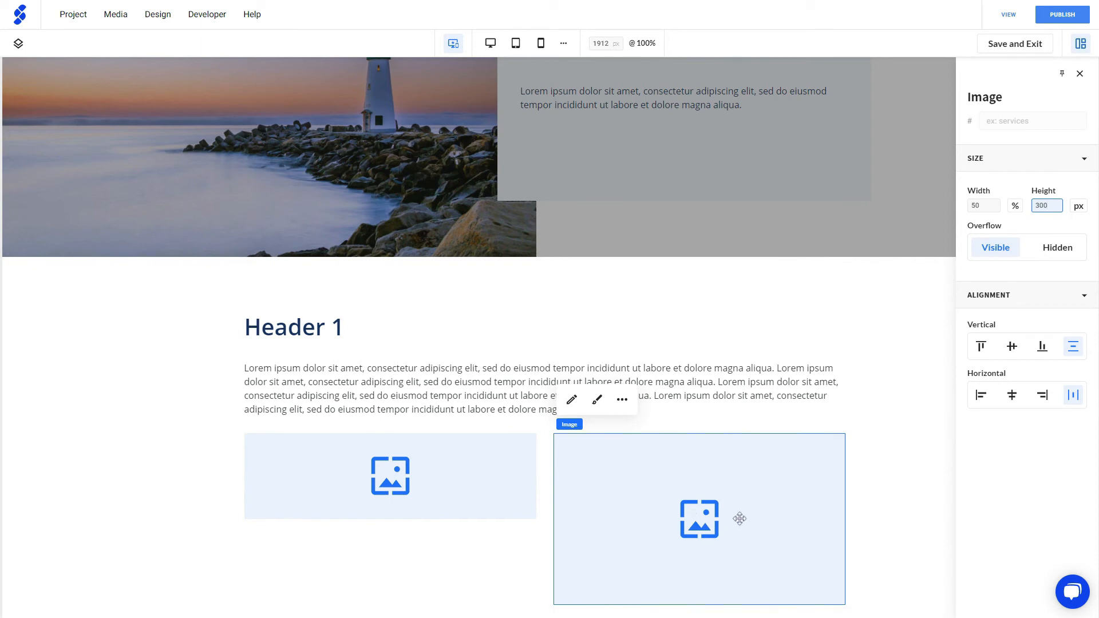
Try Center and End for the Flex section's Align setting, settle on stretch, and save and exit the layout editor
{"action": "left_click", "coordinate": [901, 426]}
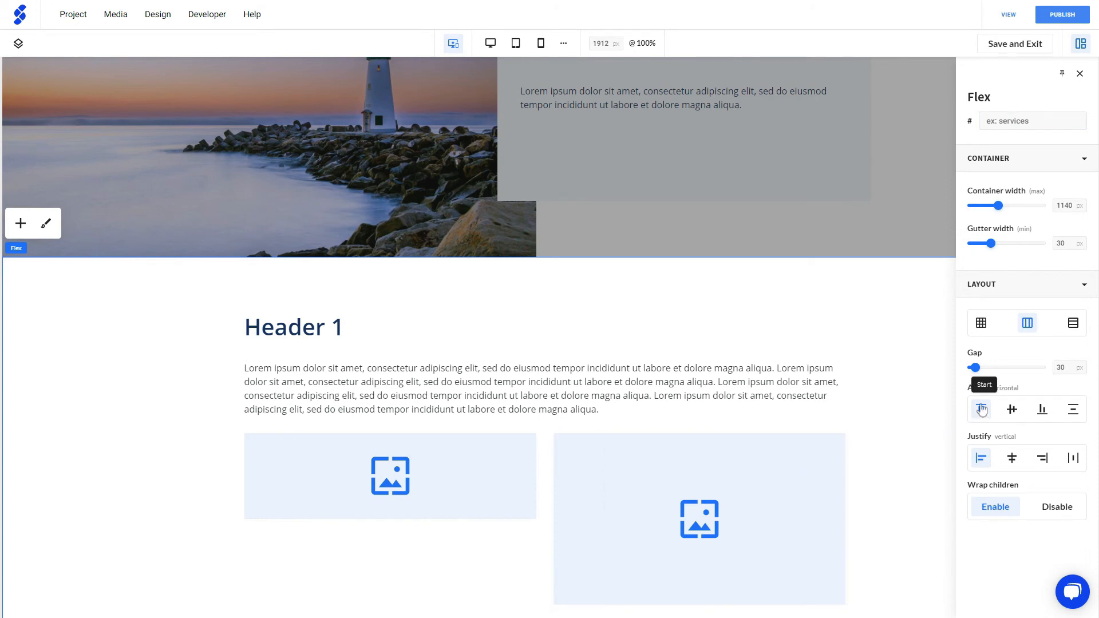
{"action": "left_click", "coordinate": [1010, 410]}
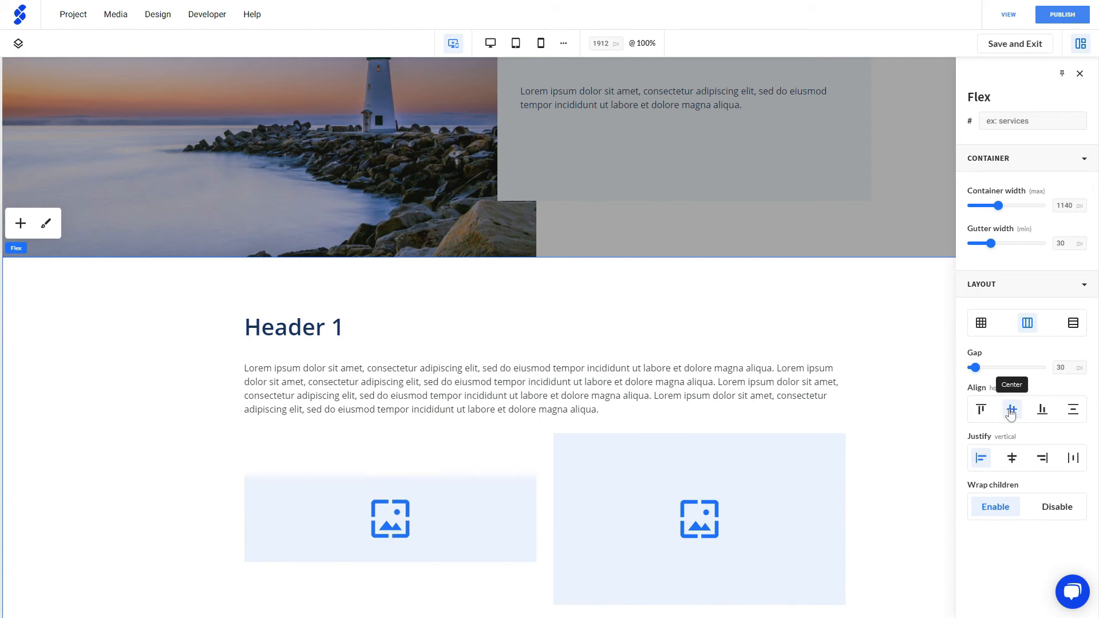
{"action": "left_click", "coordinate": [1043, 413]}
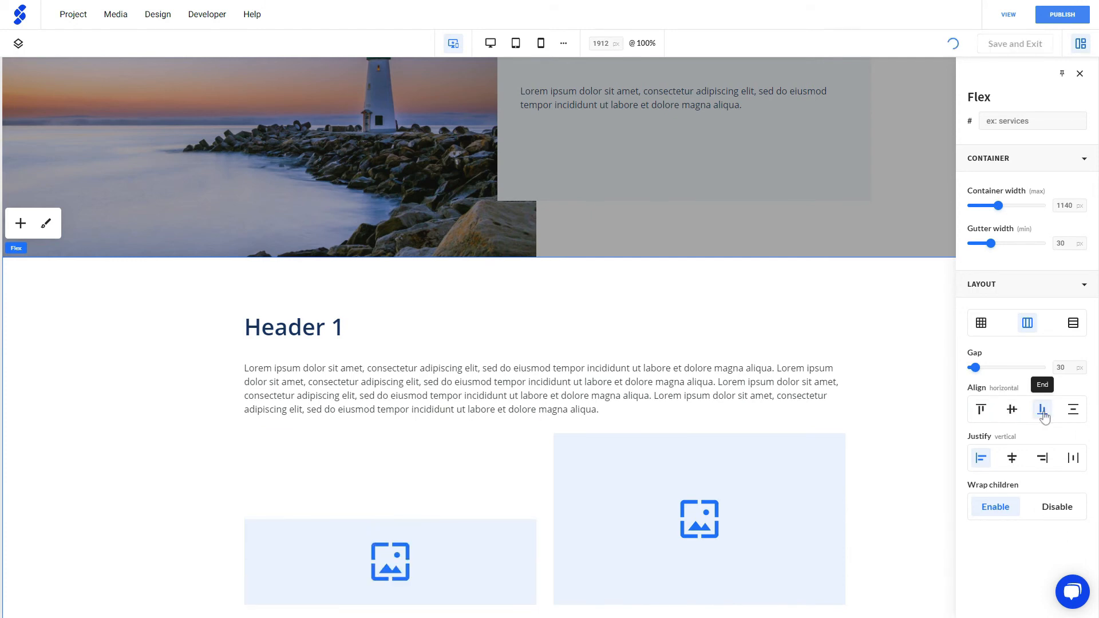
{"action": "left_click", "coordinate": [1074, 411]}
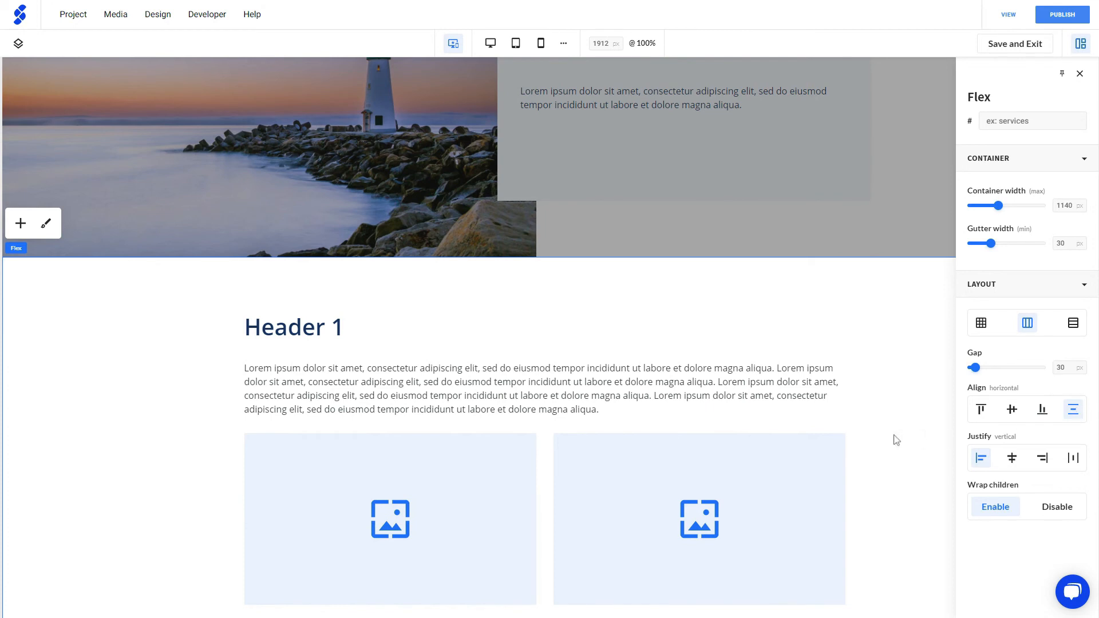
{"action": "scroll", "coordinate": [896, 439], "scroll_direction": "down", "scroll_amount": 1}
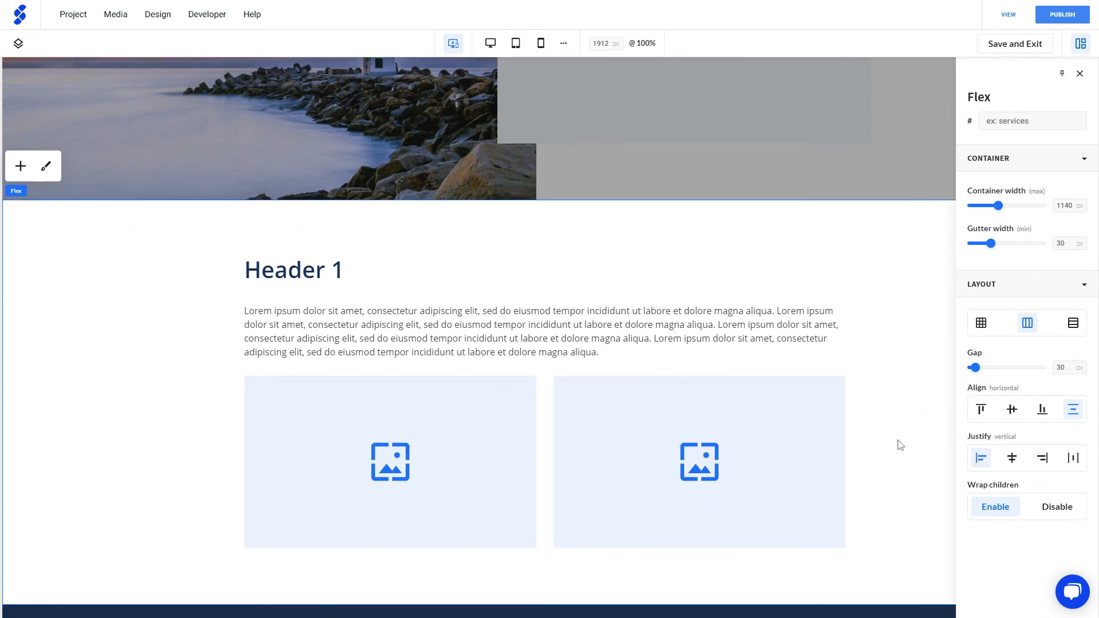
{"action": "scroll", "coordinate": [899, 438], "scroll_direction": "down", "scroll_amount": 1}
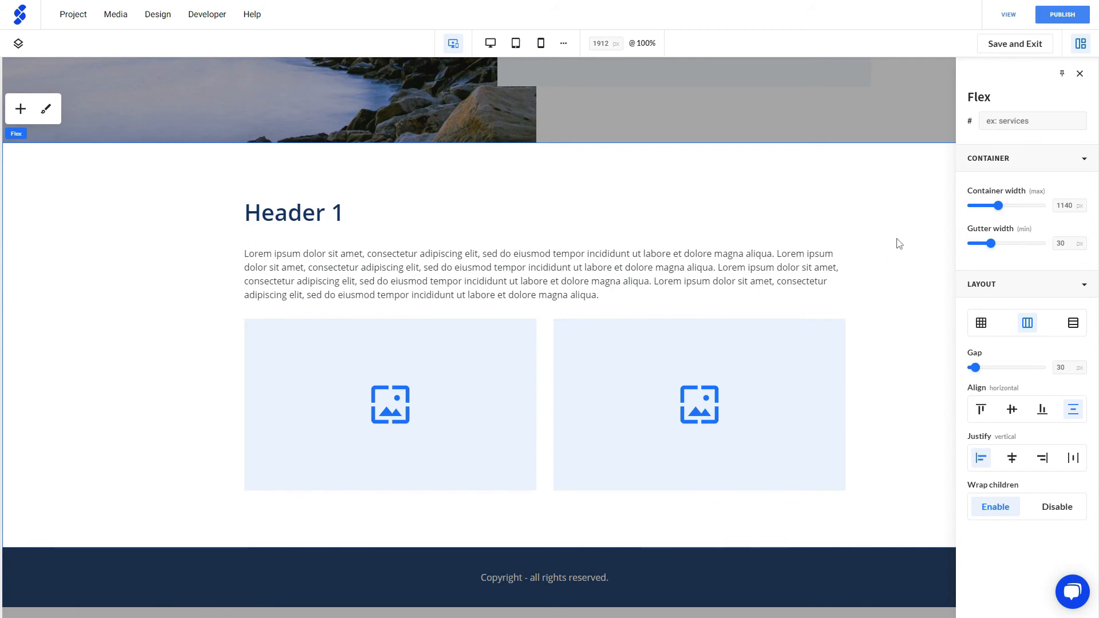
{"action": "left_click", "coordinate": [994, 49]}
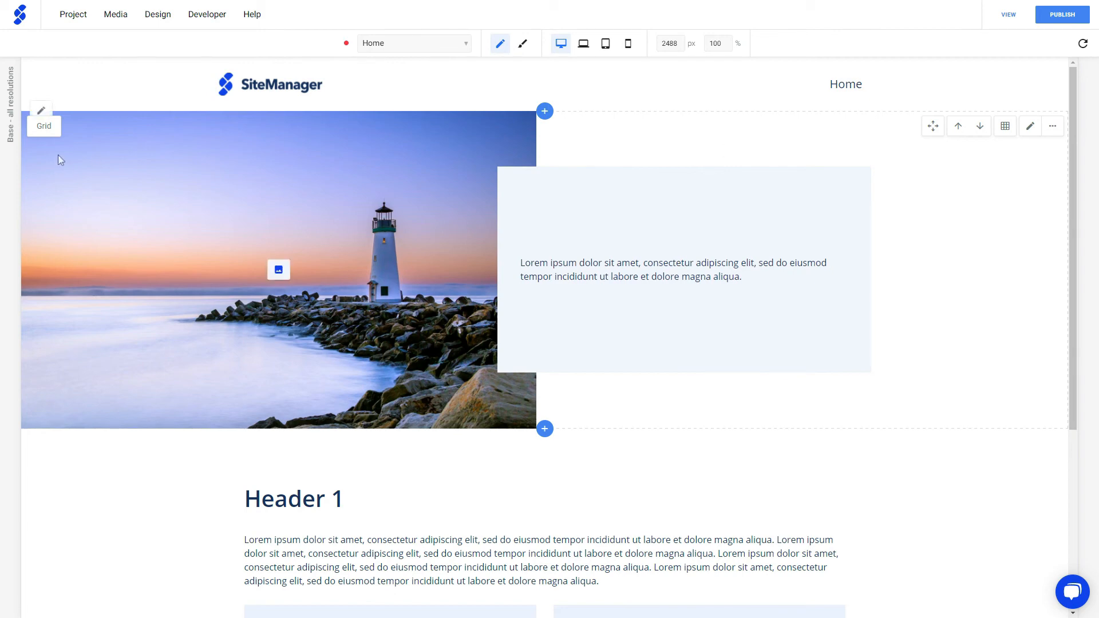
Open the lighthouse Grid section's layout at the 376 px phone size and switch it from grid to vertically stacked rows
{"action": "left_click", "coordinate": [1004, 127]}
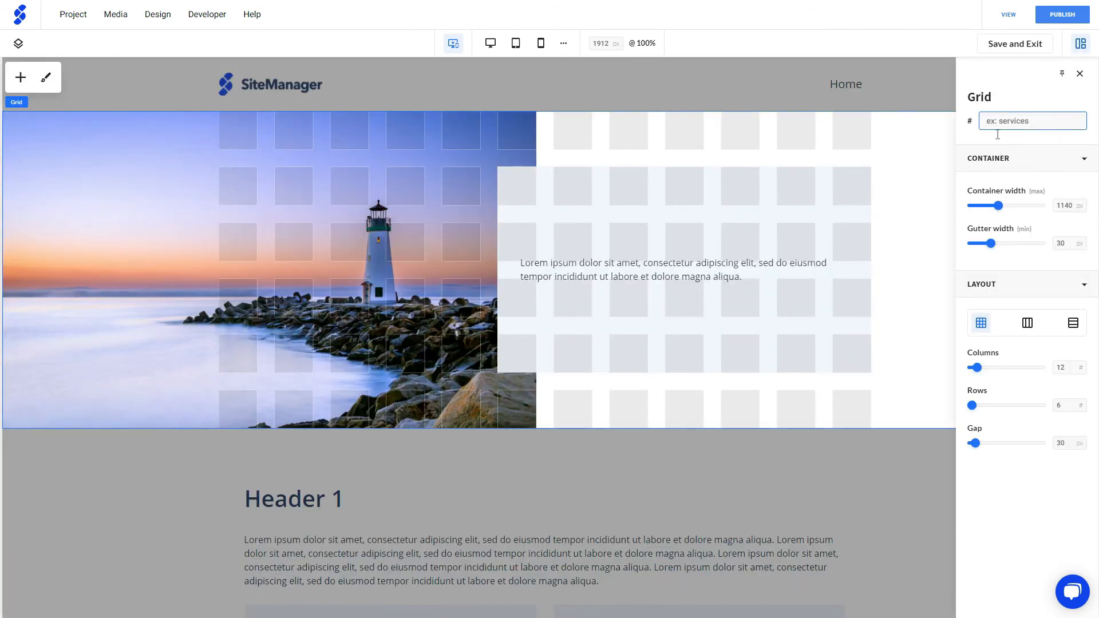
{"action": "left_click", "coordinate": [541, 52]}
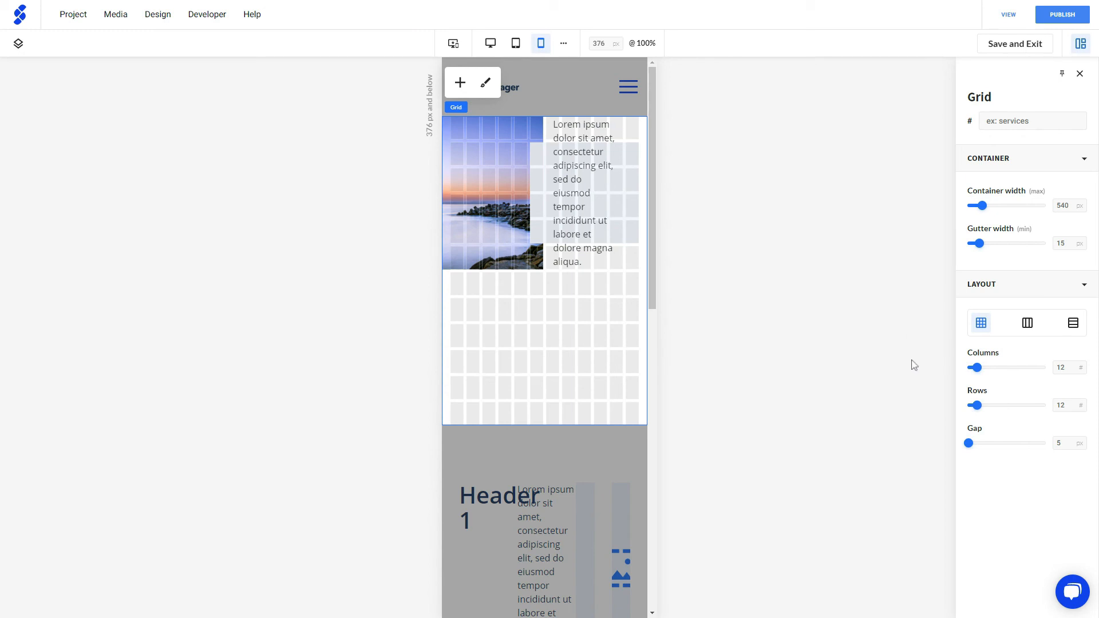
{"action": "left_click", "coordinate": [1073, 324]}
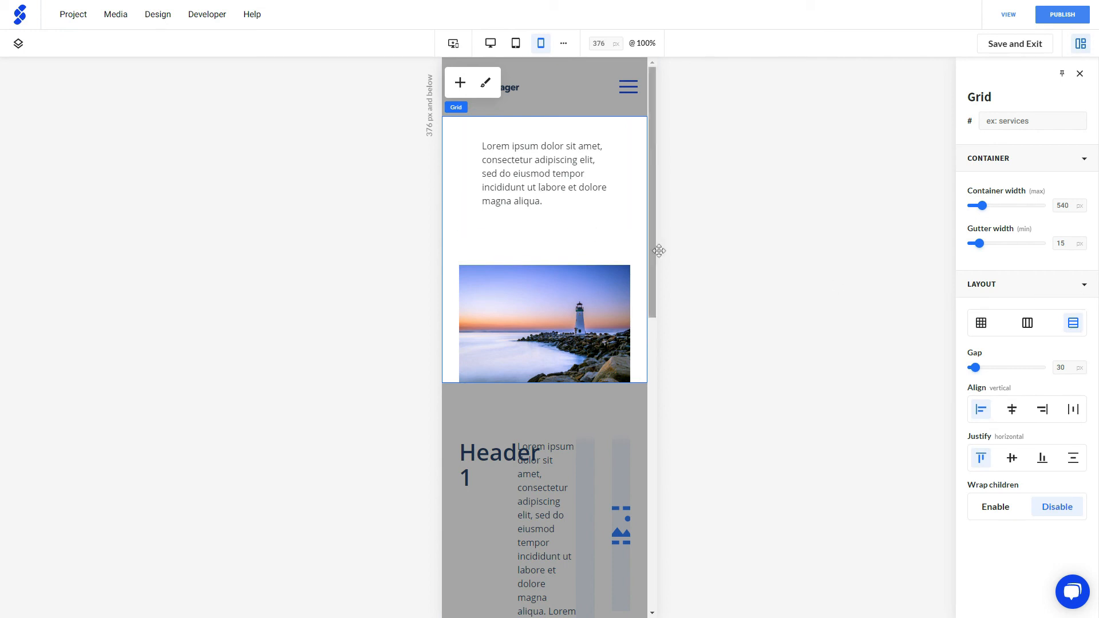
Bring the lighthouse image forward one place in the Grid section's phone layout
{"action": "mouse_move", "coordinate": [660, 249]}
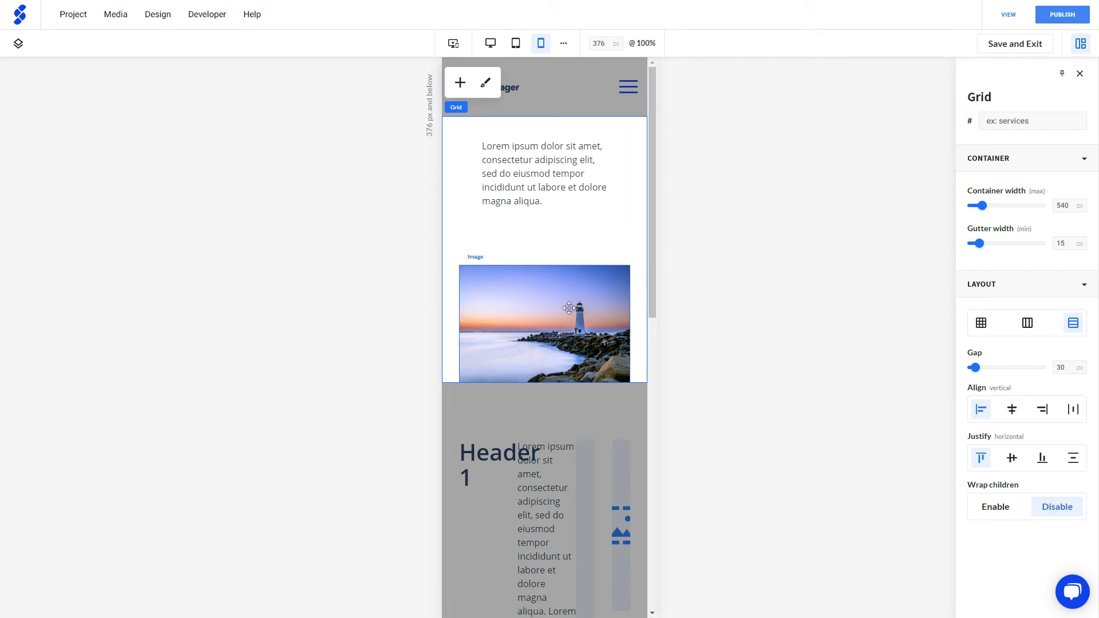
{"action": "left_click", "coordinate": [547, 309]}
{"action": "right_click", "coordinate": [546, 310]}
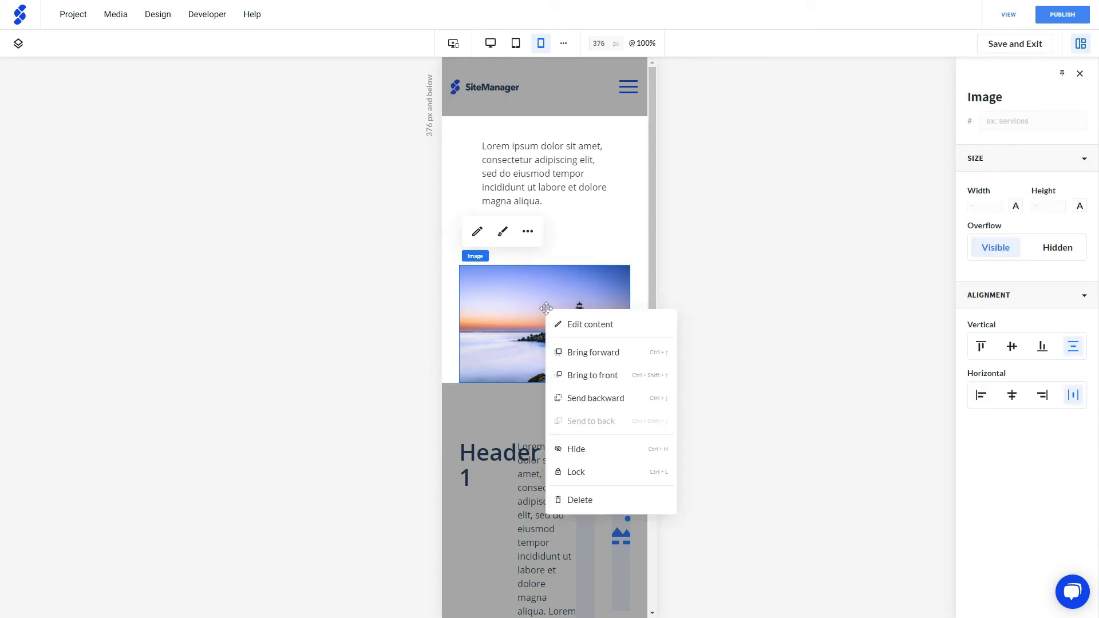
{"action": "left_click", "coordinate": [593, 352]}
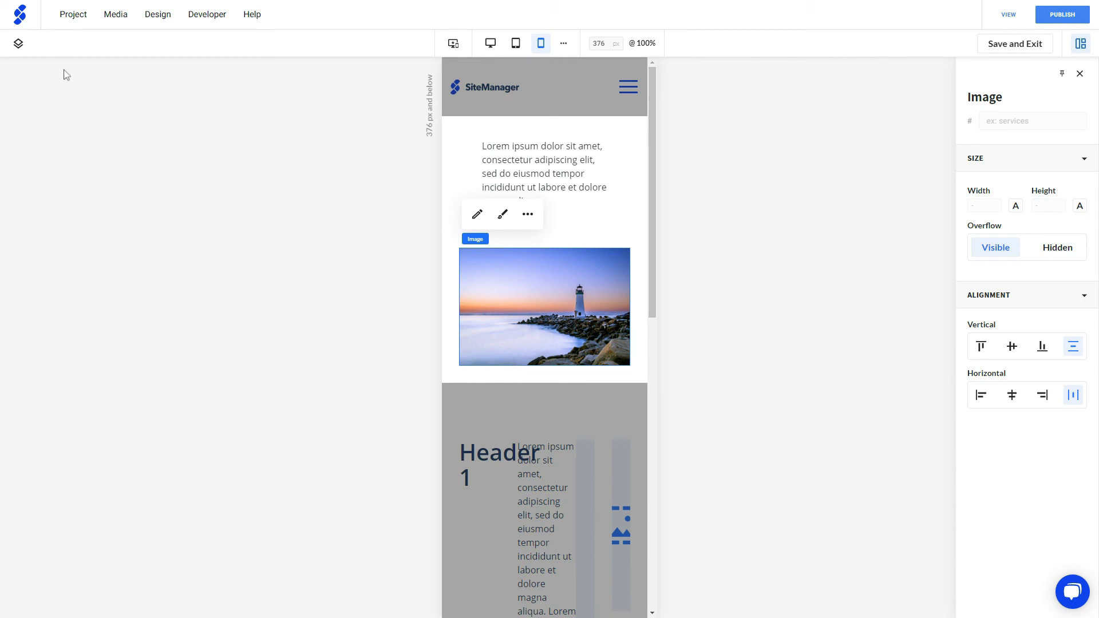
Hide the Grid section's Background element in the phone layout
{"action": "left_click", "coordinate": [19, 44]}
{"action": "left_click", "coordinate": [123, 159]}
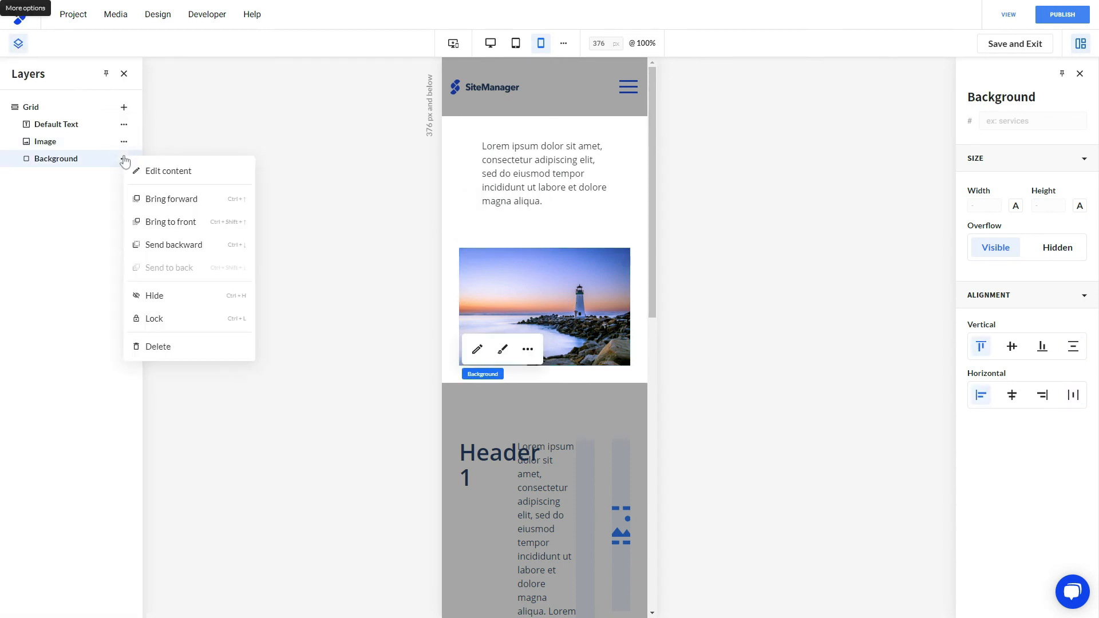
{"action": "left_click", "coordinate": [165, 297]}
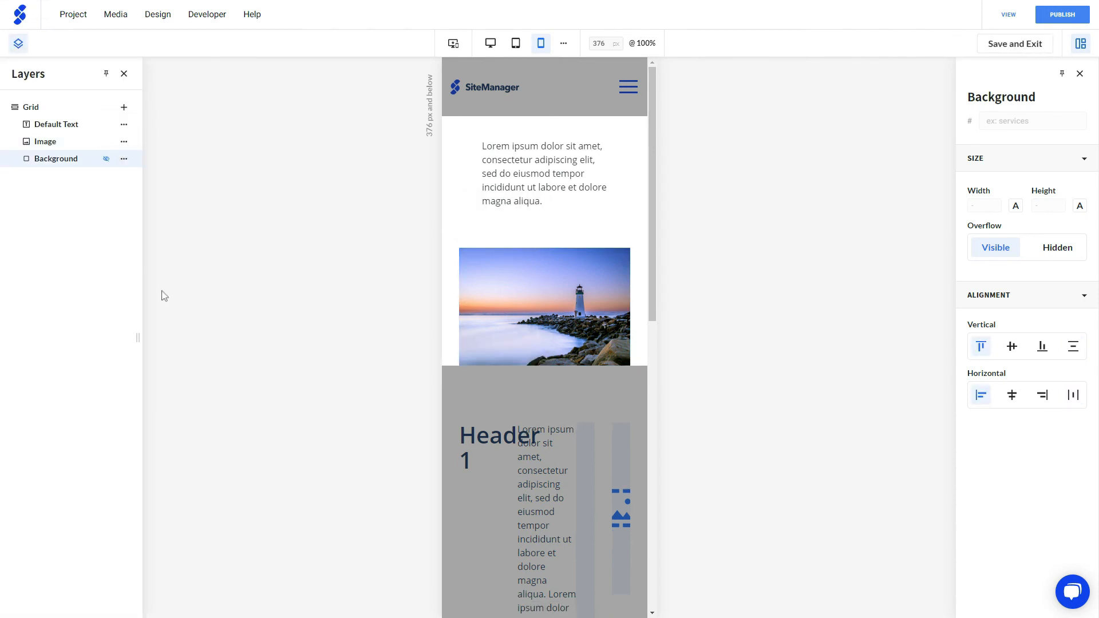
Send the Grid section's default text to the back so it follows the image, and save and exit the layout editor
{"action": "right_click", "coordinate": [519, 195]}
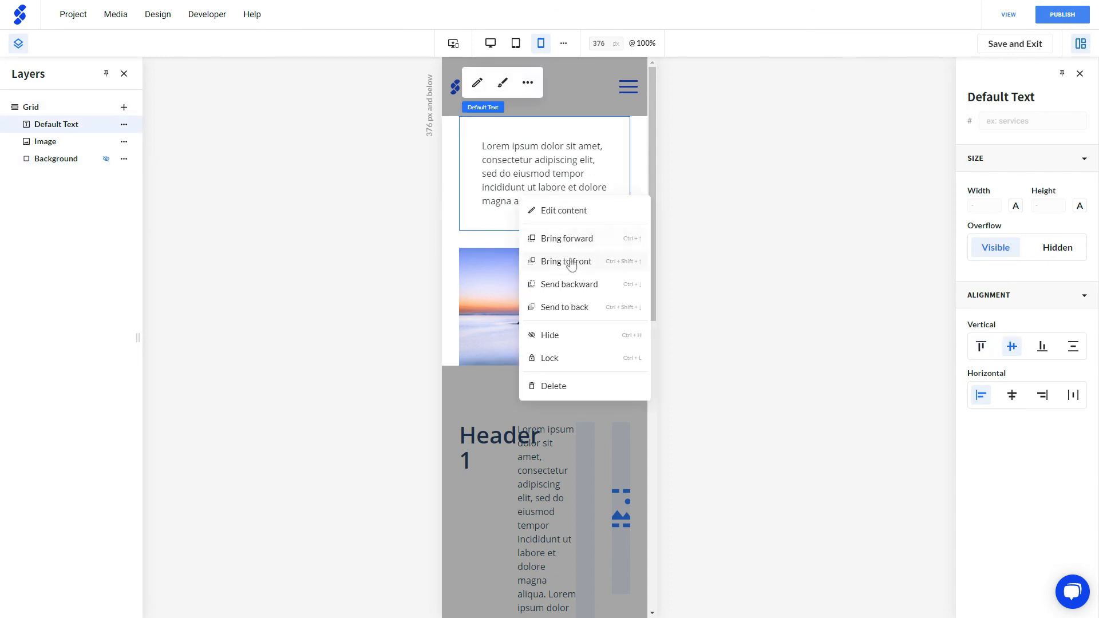
{"action": "left_click", "coordinate": [570, 306]}
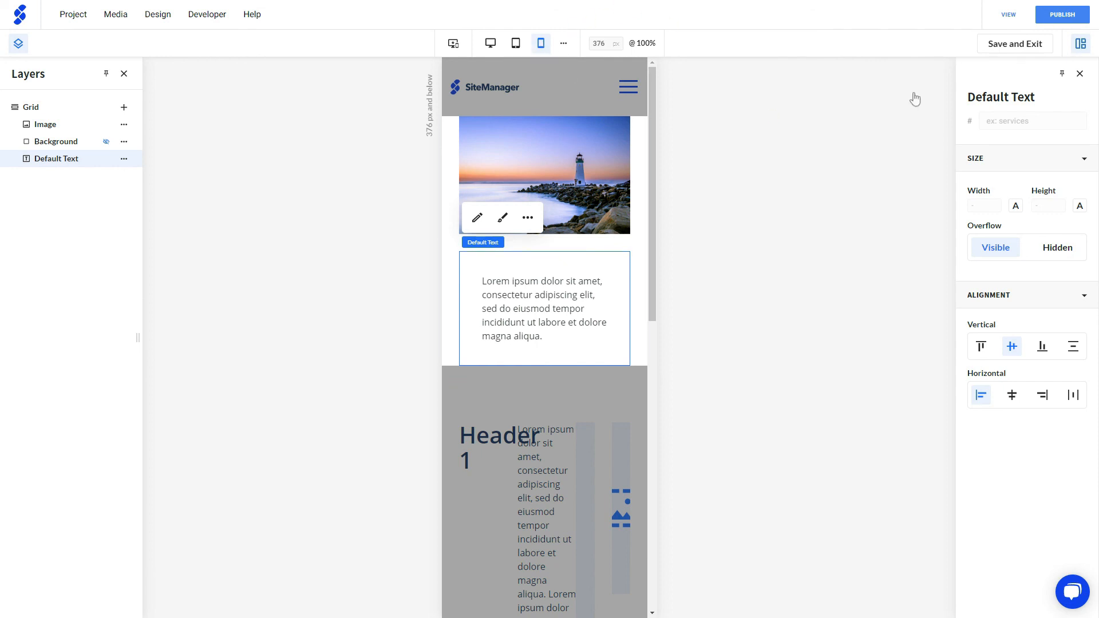
{"action": "left_click", "coordinate": [1018, 51]}
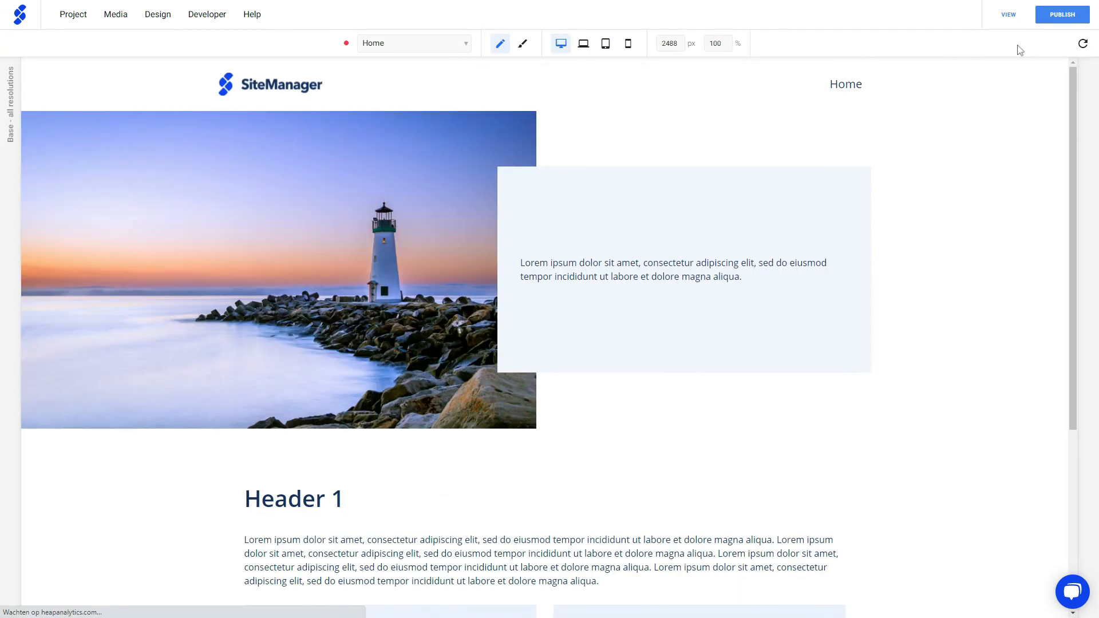